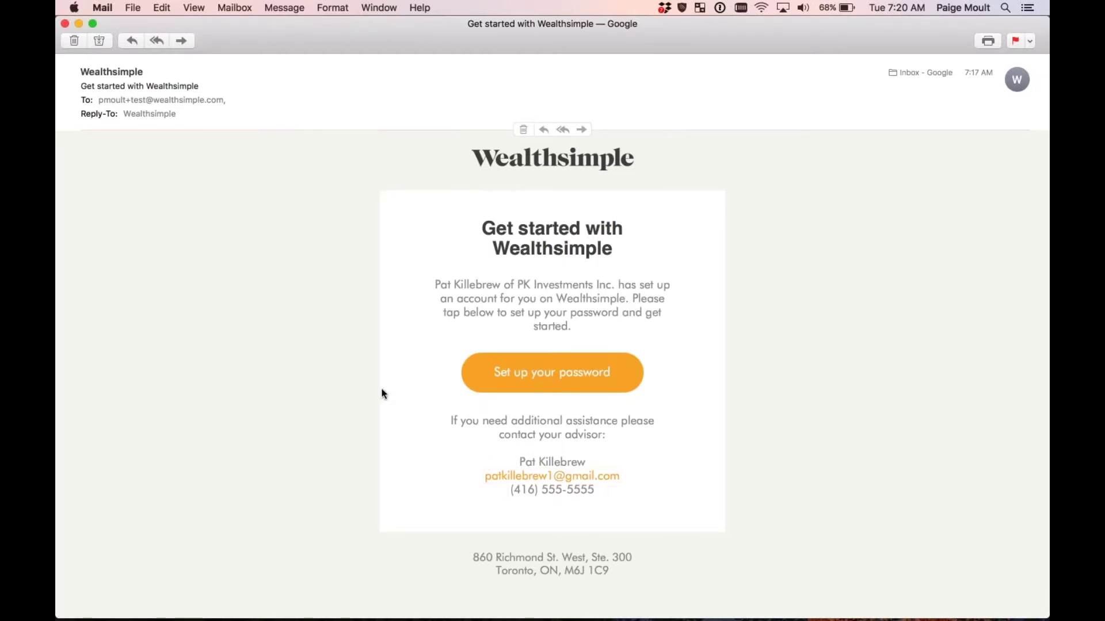
- Set a new account password from the email link and decline saving it in 1Password
left_click(521, 377)
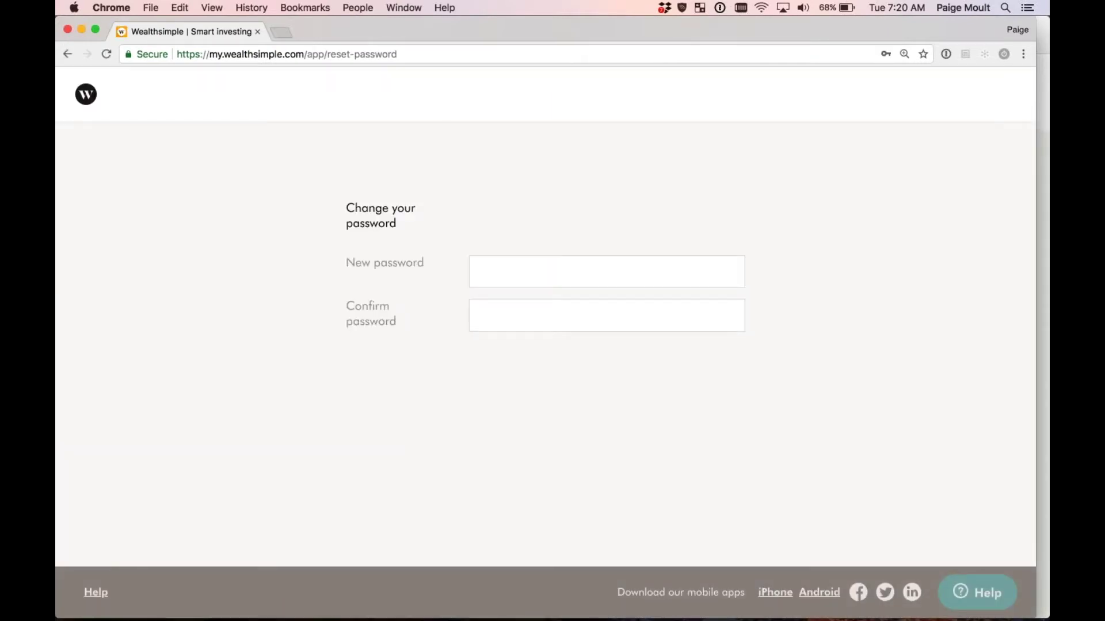
left_click(481, 272)
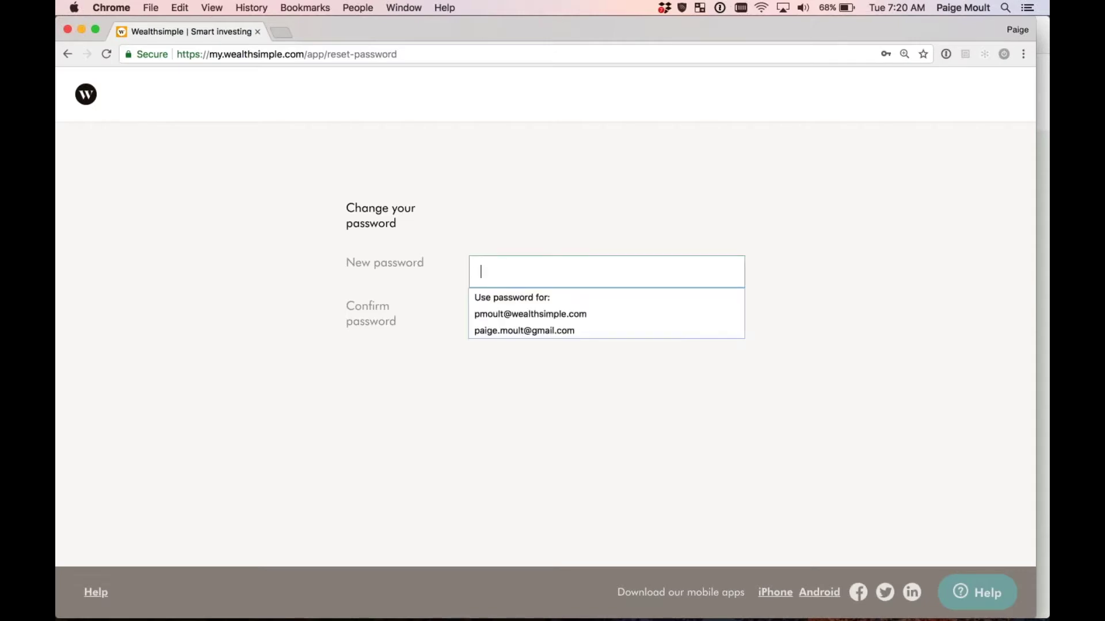
type("•••••••••••")
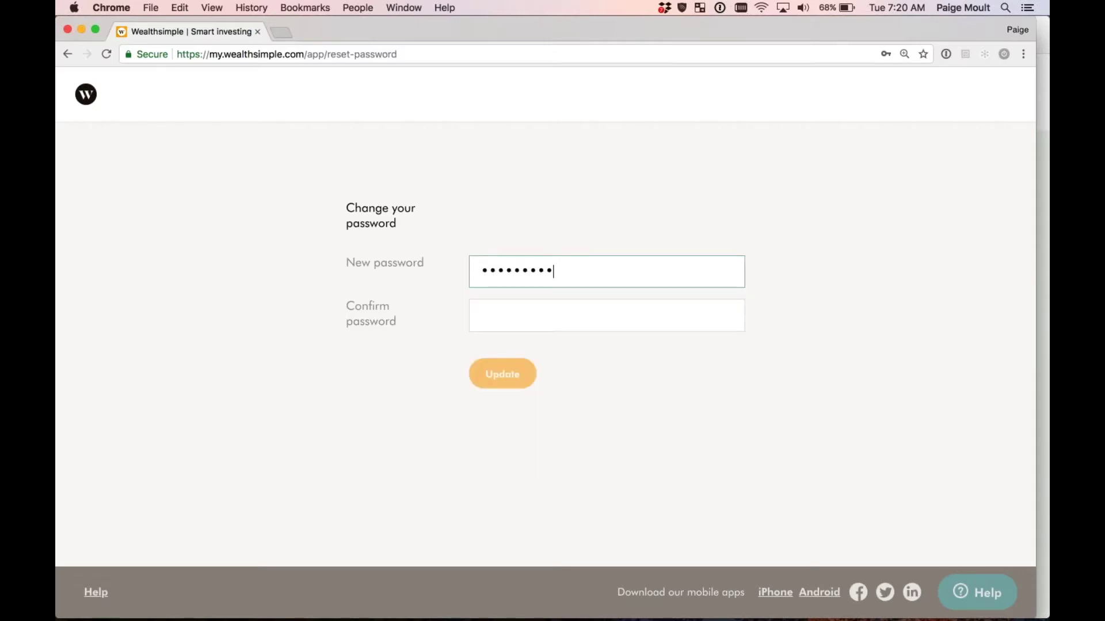
key("Tab")
type("•••••••••••")
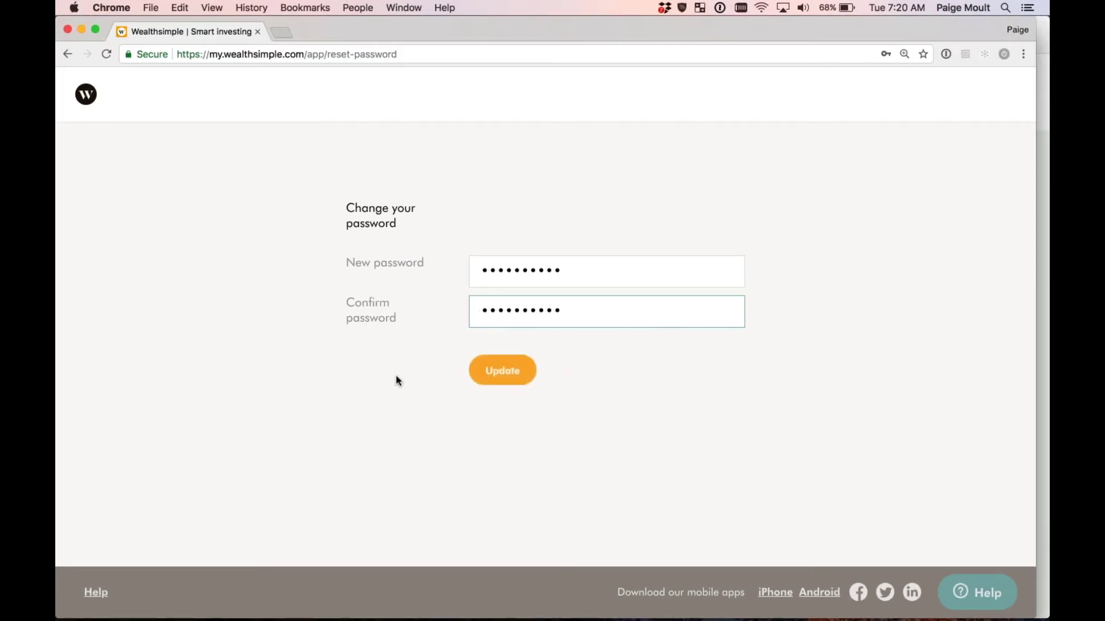
left_click(504, 371)
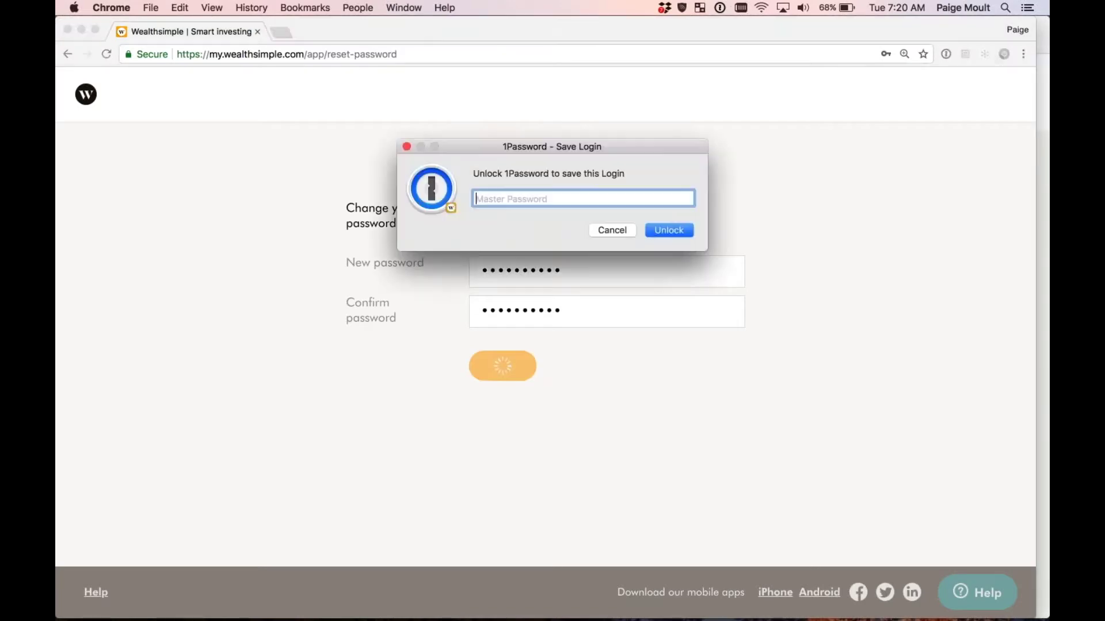
left_click(603, 232)
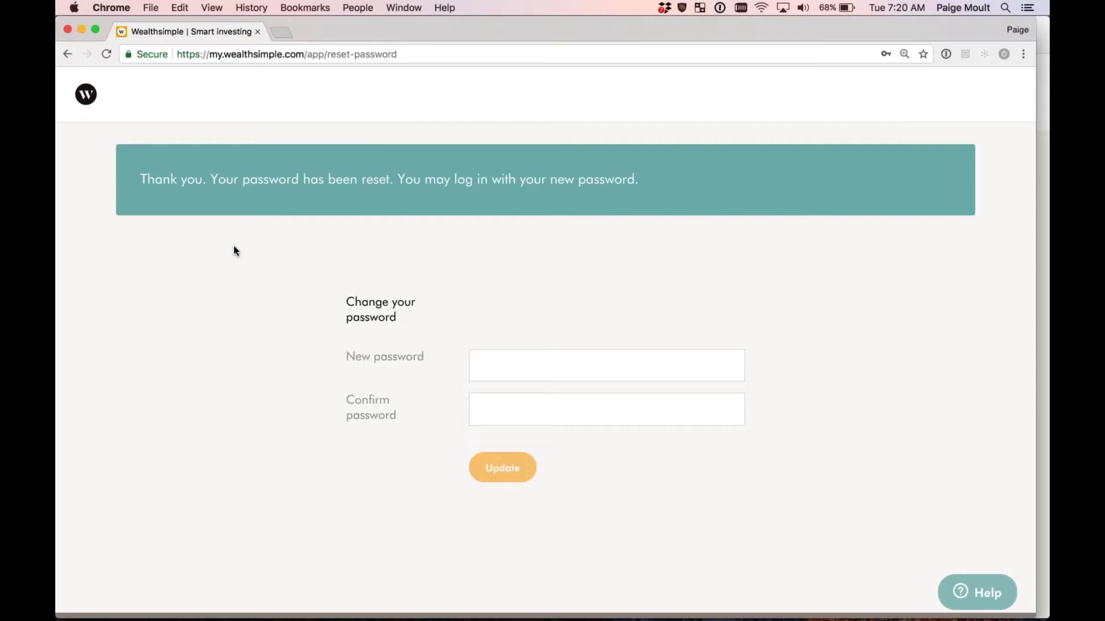
key("super+l")
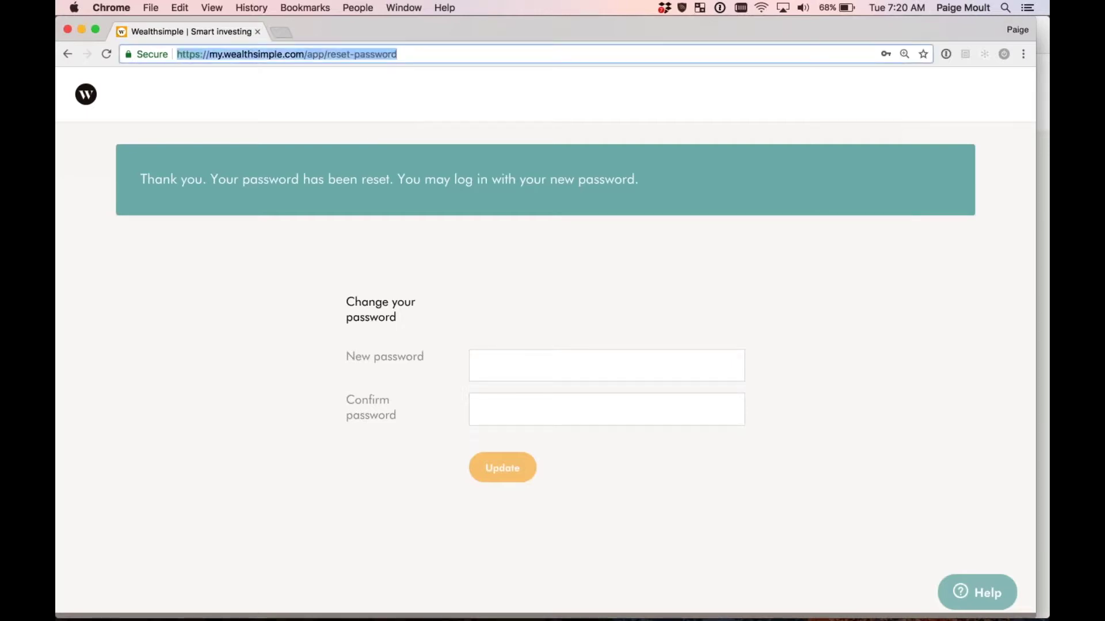
type("www.we")
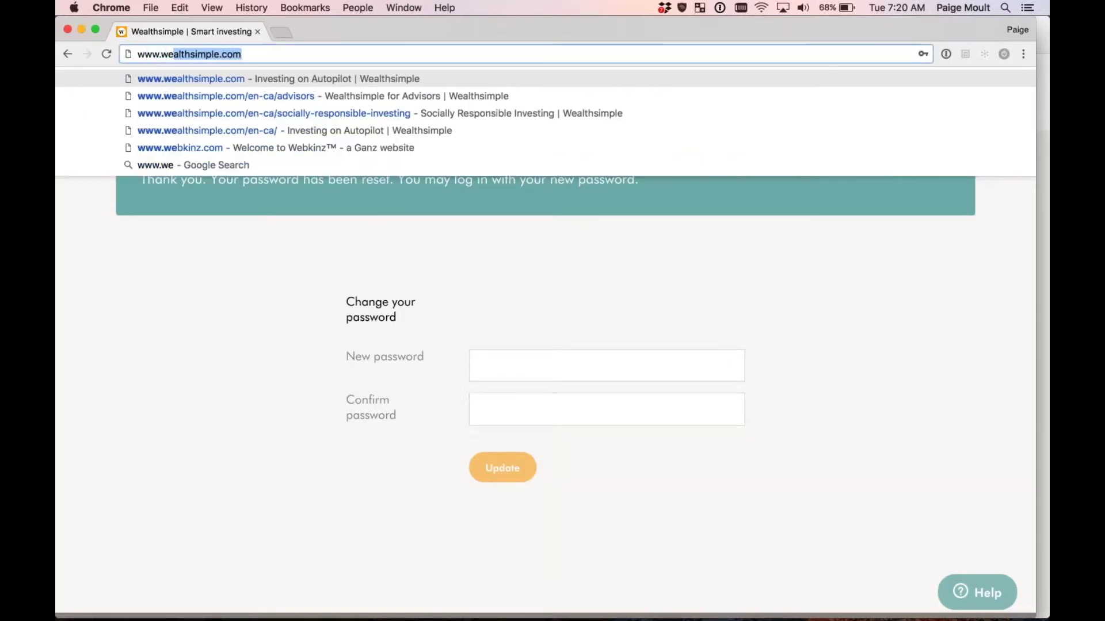
key("Return")
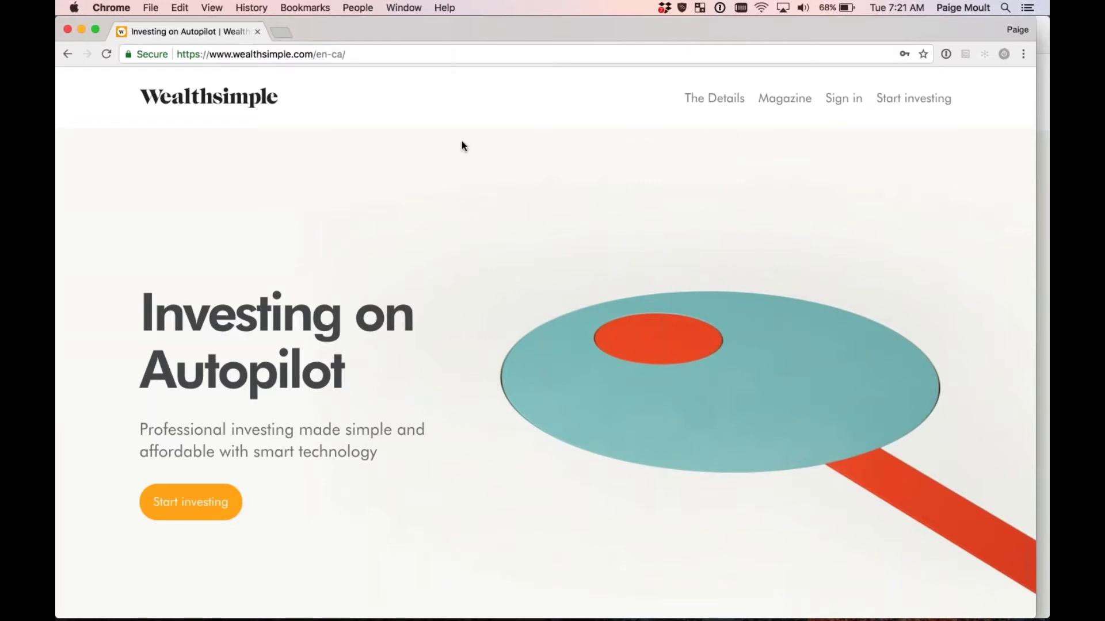
left_click(843, 100)
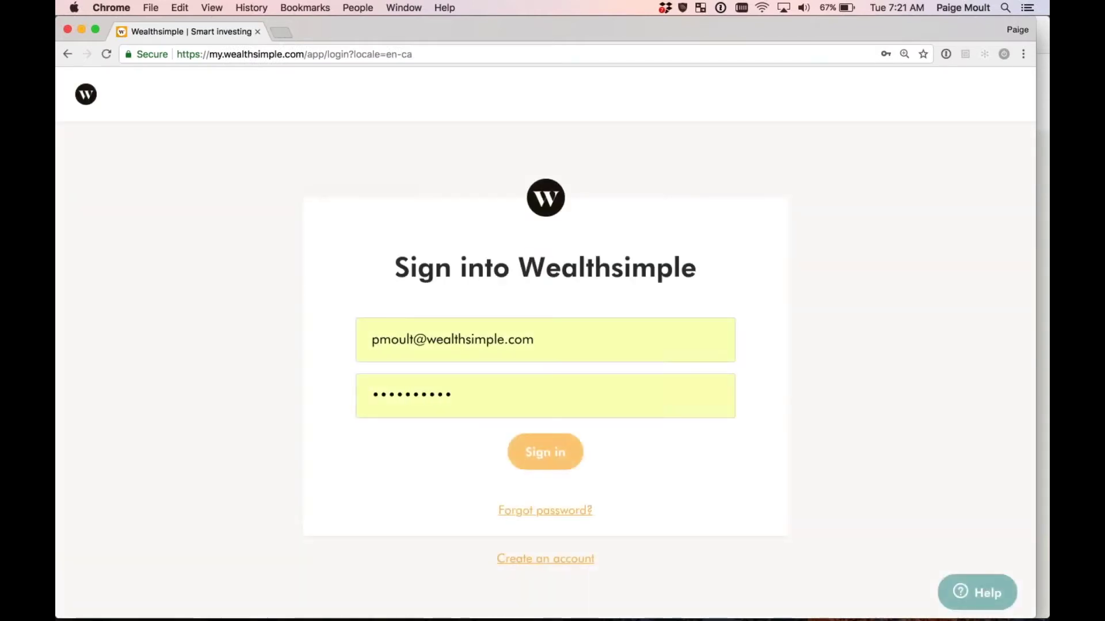
- Sign in with '+test' added to the e-mail and the new password, declining the 1Password save
left_click(413, 339)
type("+te")
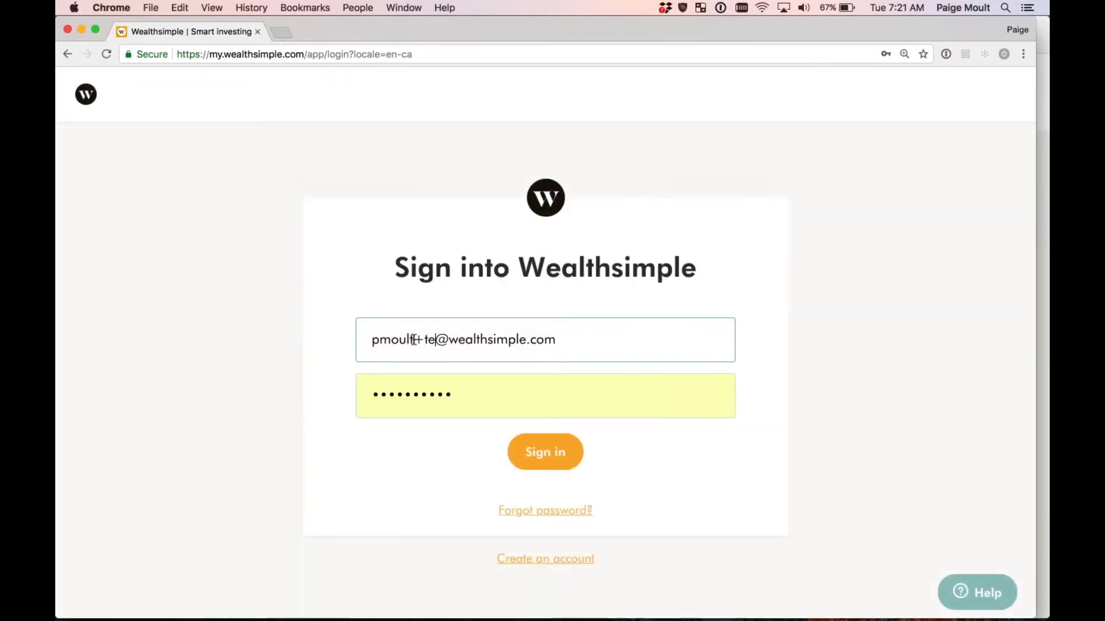
type("st")
left_click(374, 392)
key("super+a")
key("BackSpace")
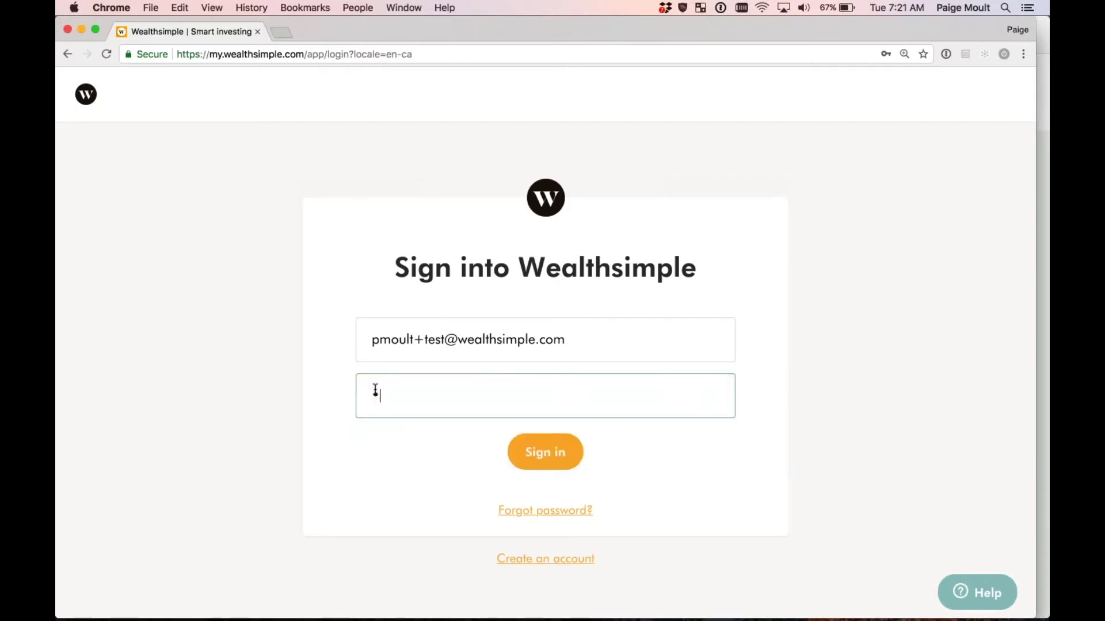
type("••••••••••")
left_click(309, 391)
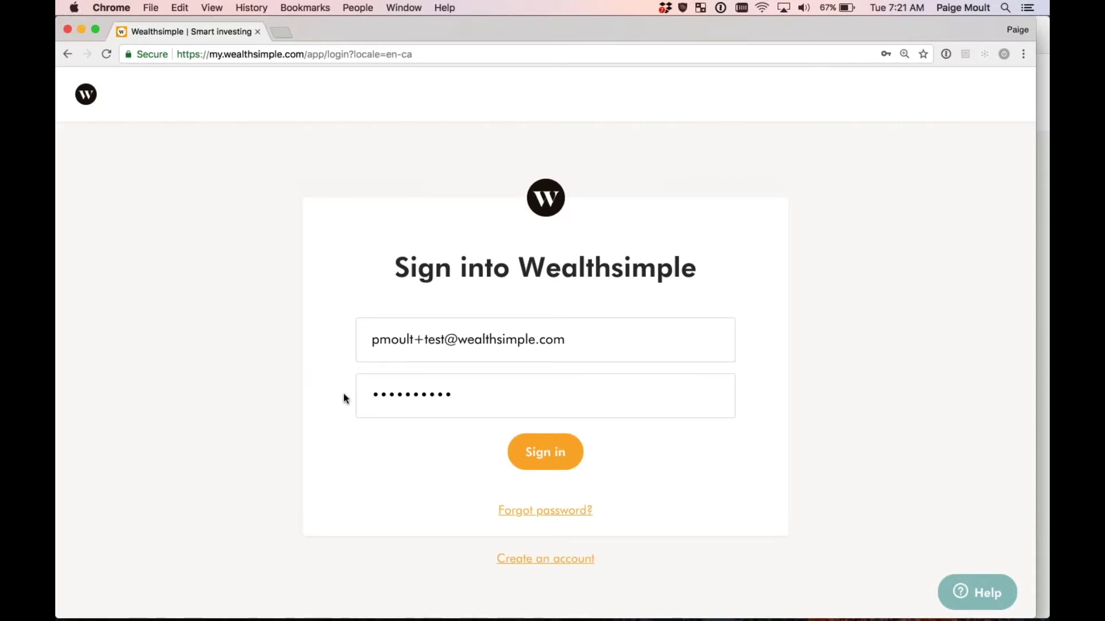
left_click(545, 459)
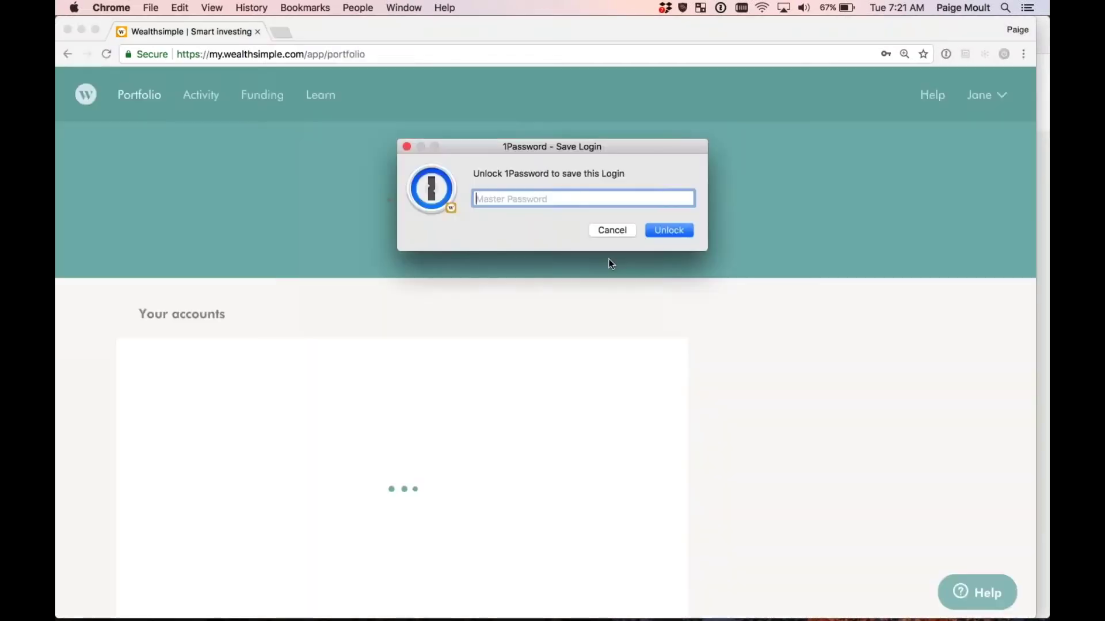
left_click(611, 233)
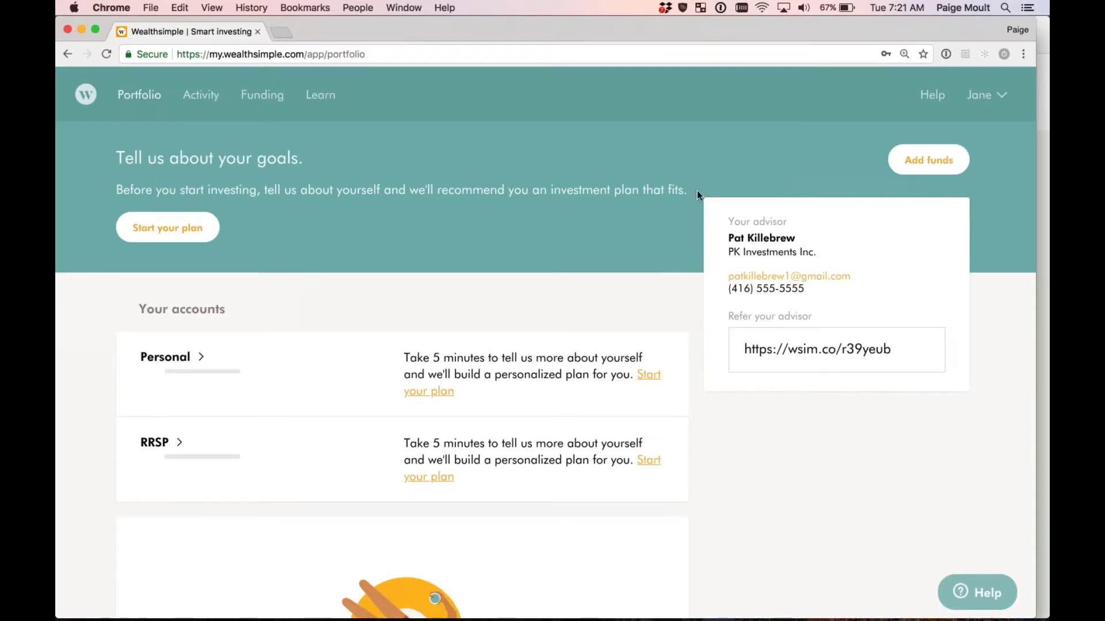
scroll(78, 247, "down", 2)
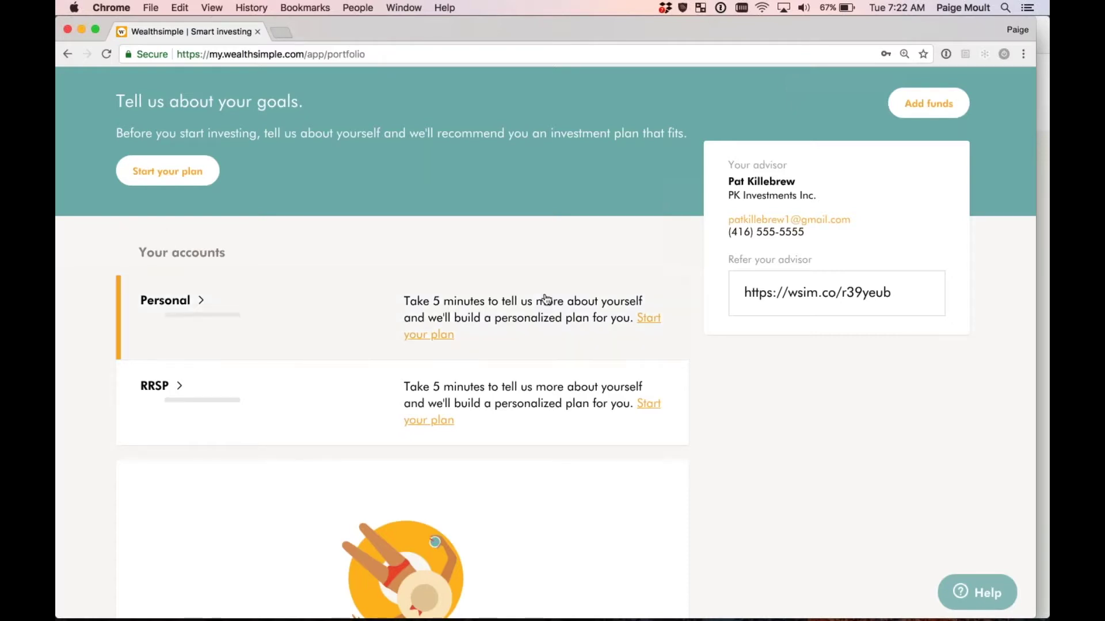
- Start the Personal account's plan survey and set the age to 48
left_click(653, 323)
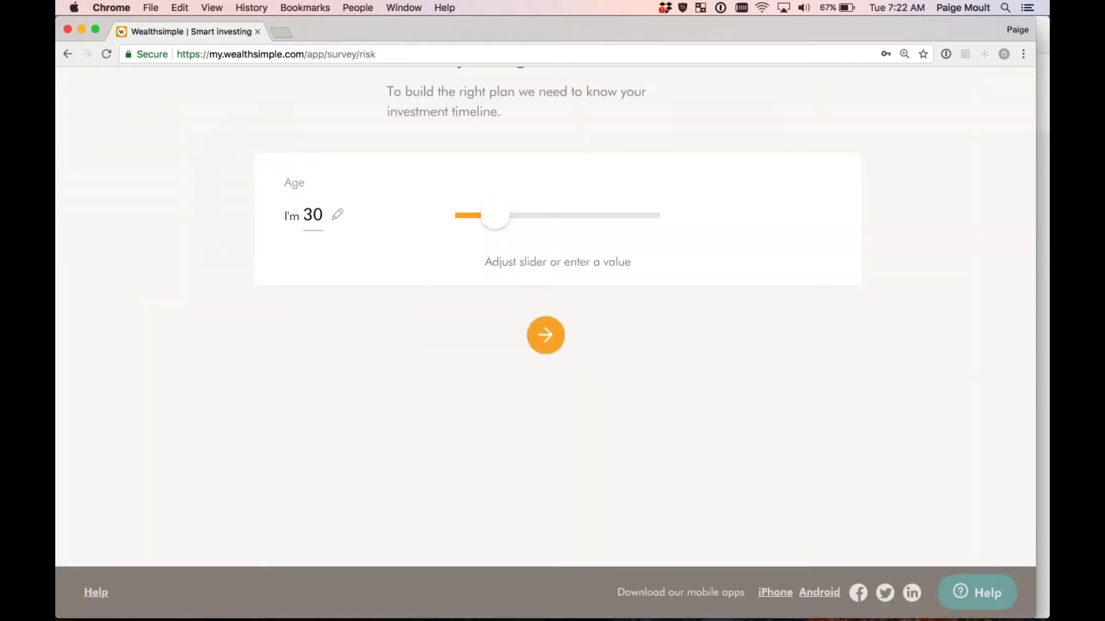
scroll(206, 291, "up", 5)
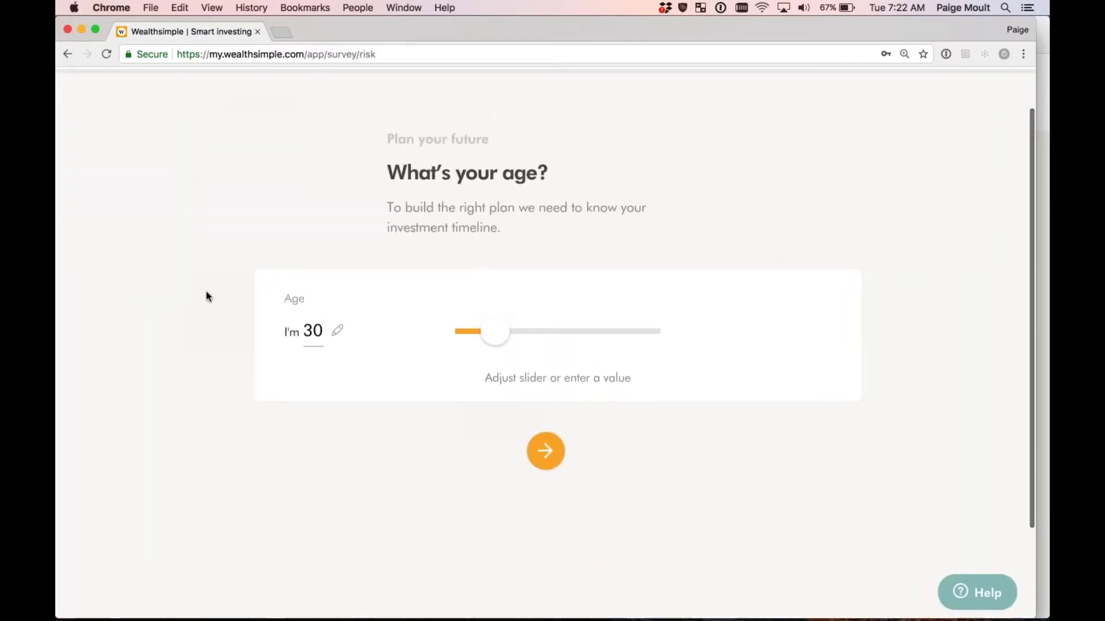
left_click(313, 336)
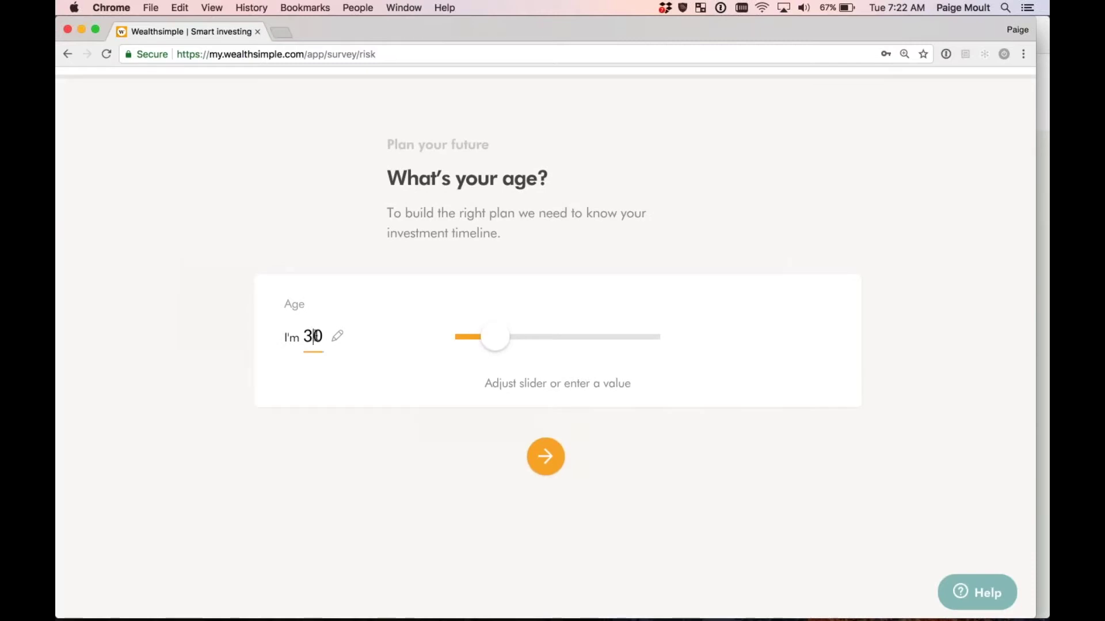
double_click(313, 336)
left_click_drag(495, 337, 535, 343)
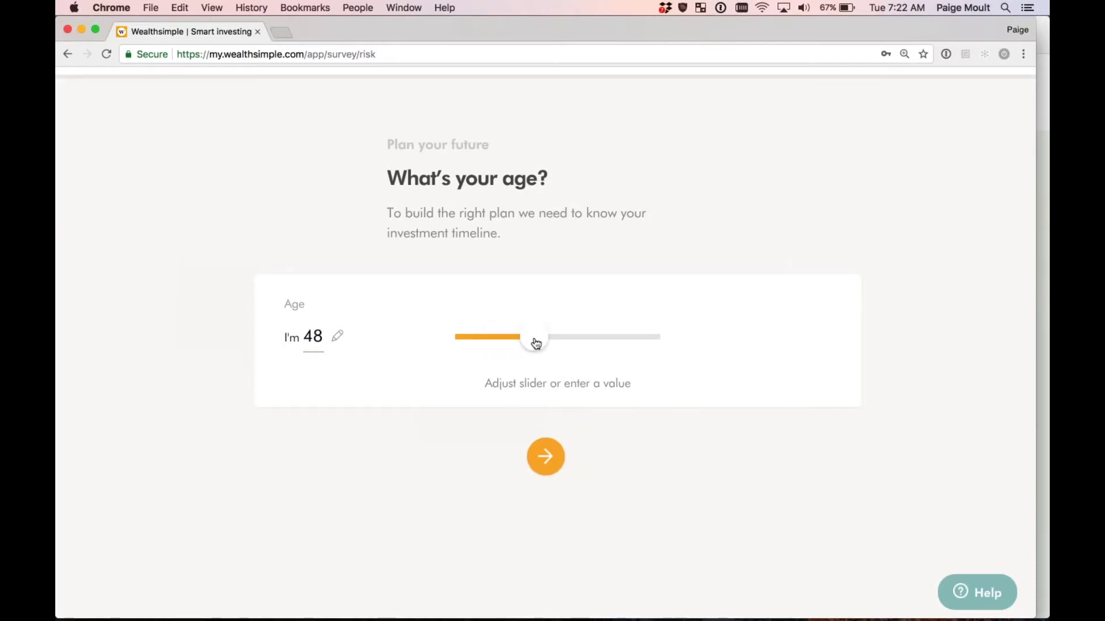
double_click(317, 337)
left_click(372, 377)
left_click(545, 456)
- Choose Retirement as the only investment goal and continue
scroll(306, 394, "down", 2)
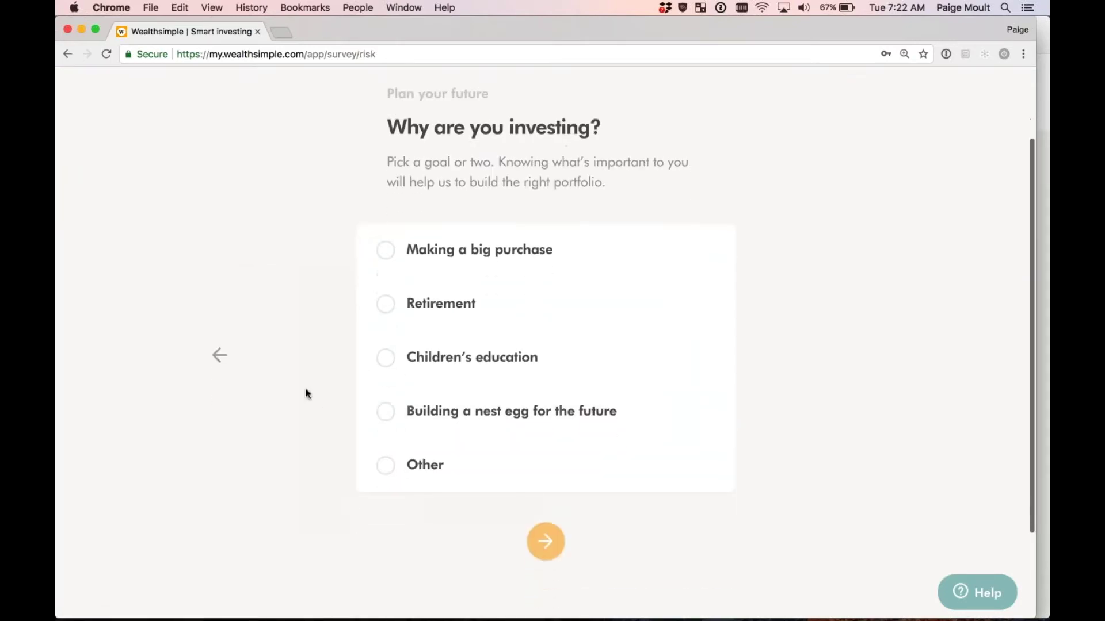
left_click(386, 251)
left_click(382, 311)
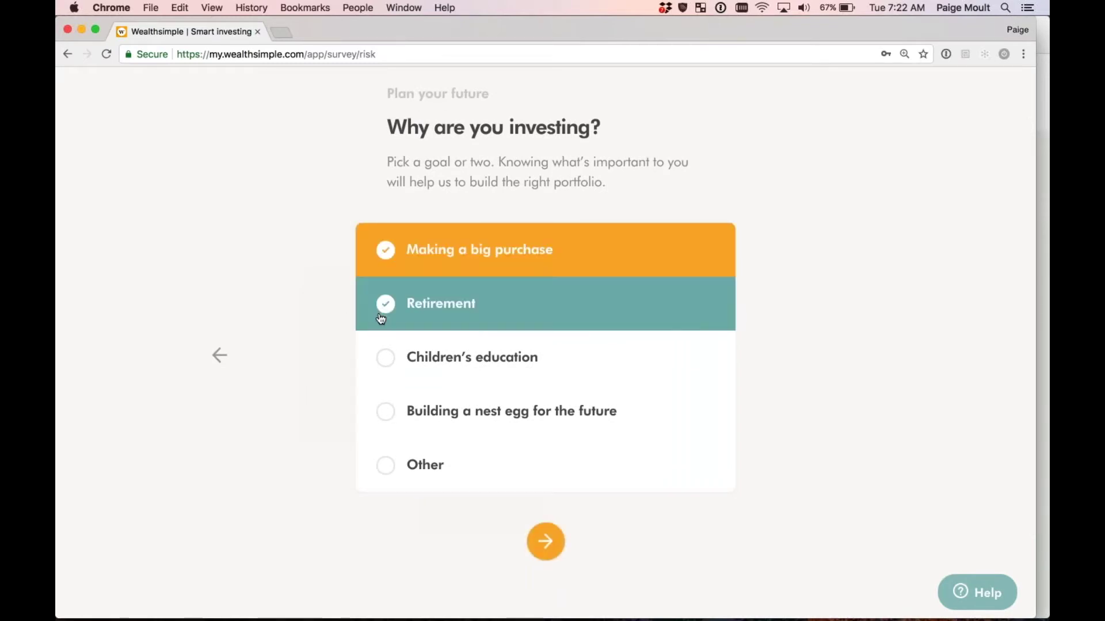
left_click(384, 357)
left_click(385, 303)
left_click(387, 252)
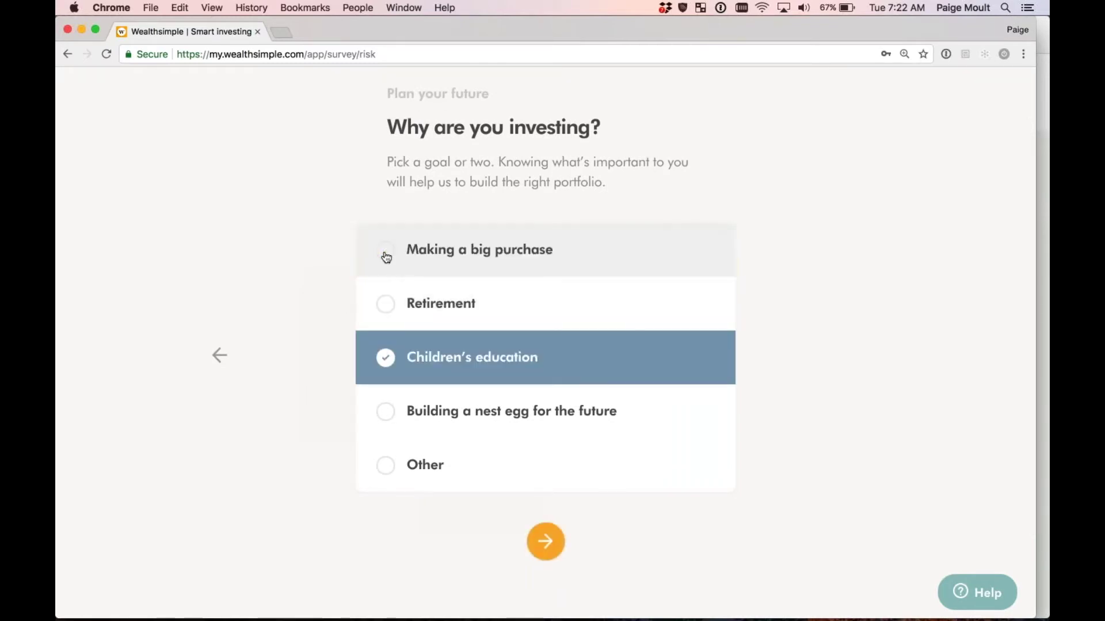
left_click(384, 357)
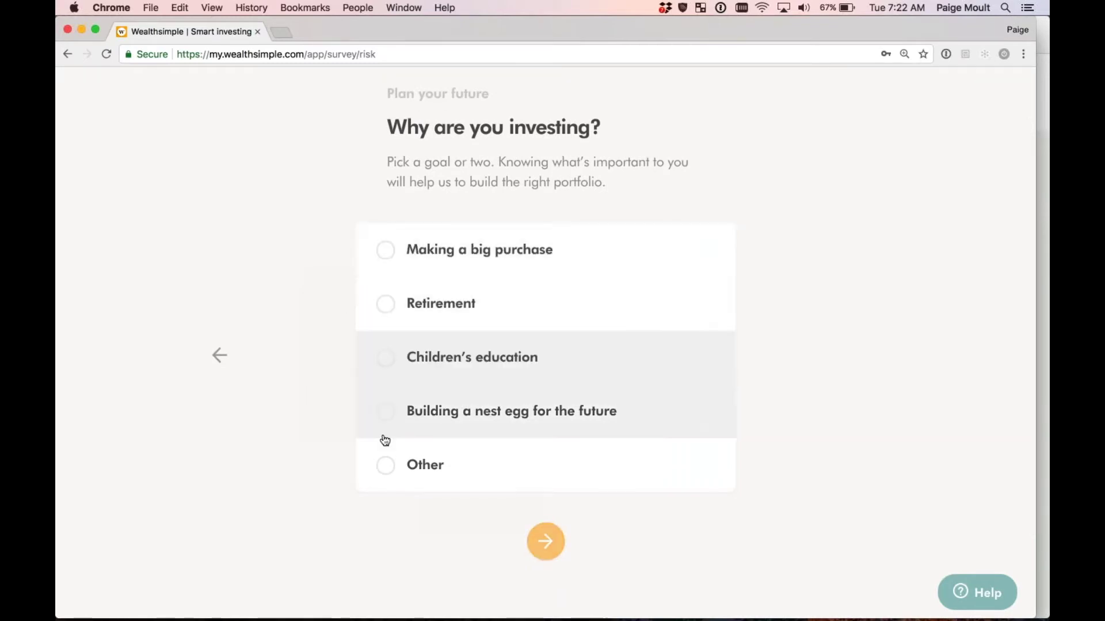
left_click(386, 466)
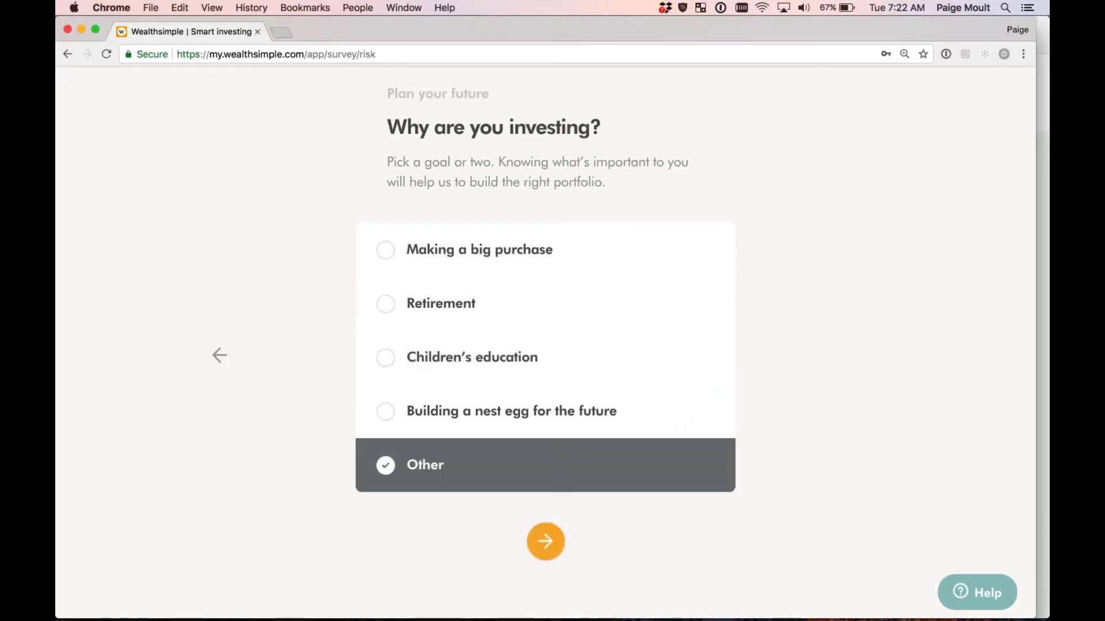
left_click(402, 315)
left_click(403, 461)
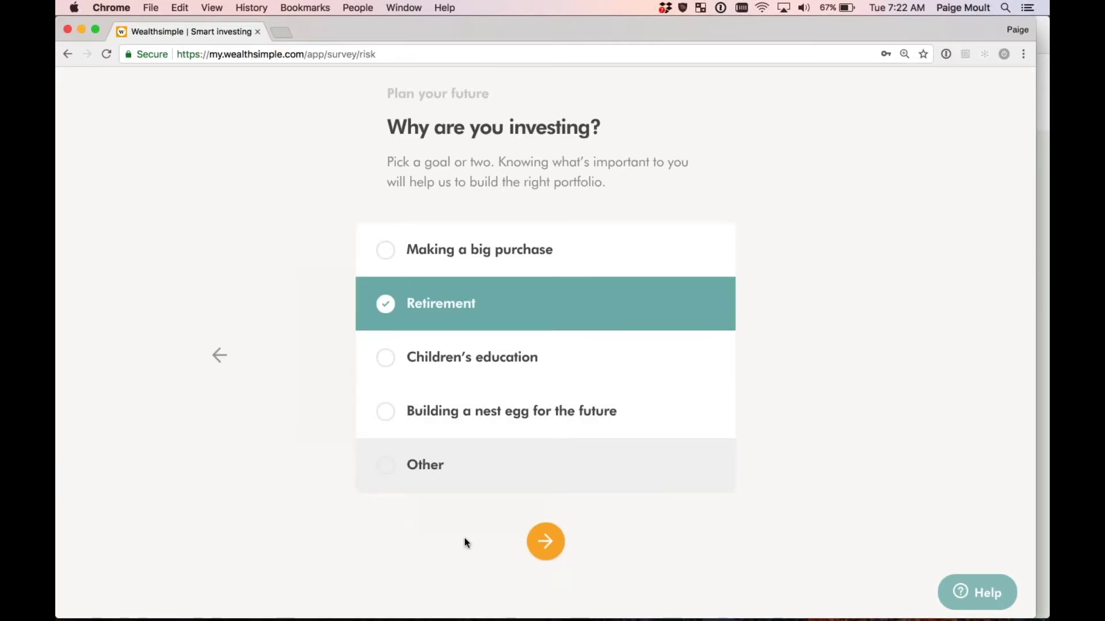
left_click(545, 541)
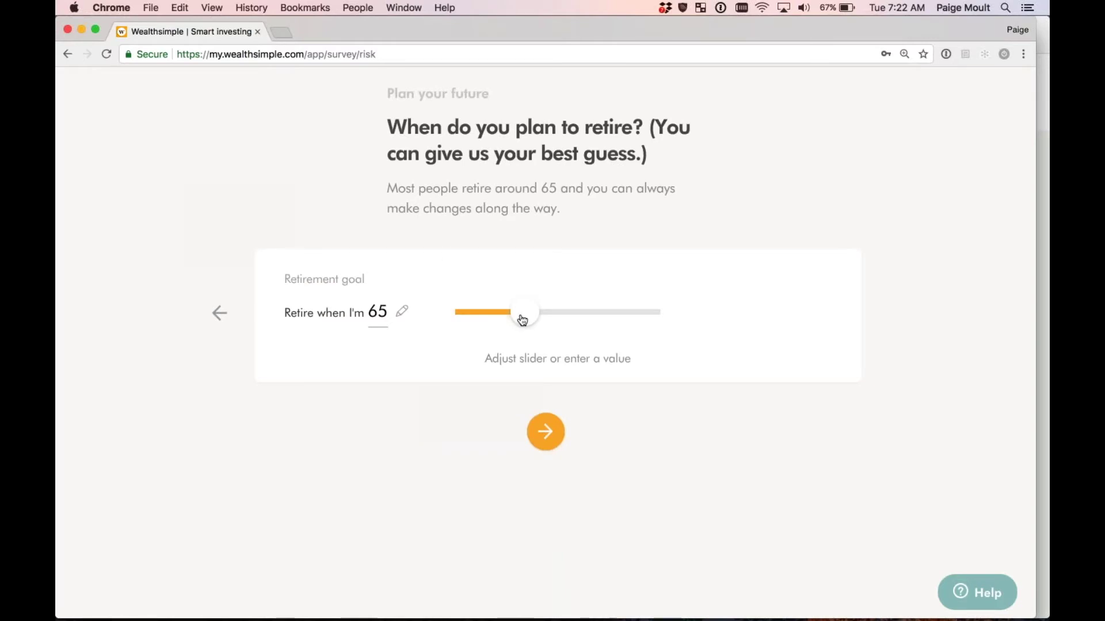
- Keep the retirement age at 65 and answer 6-10 years of investing experience
left_click_drag(520, 318, 527, 323)
left_click(548, 436)
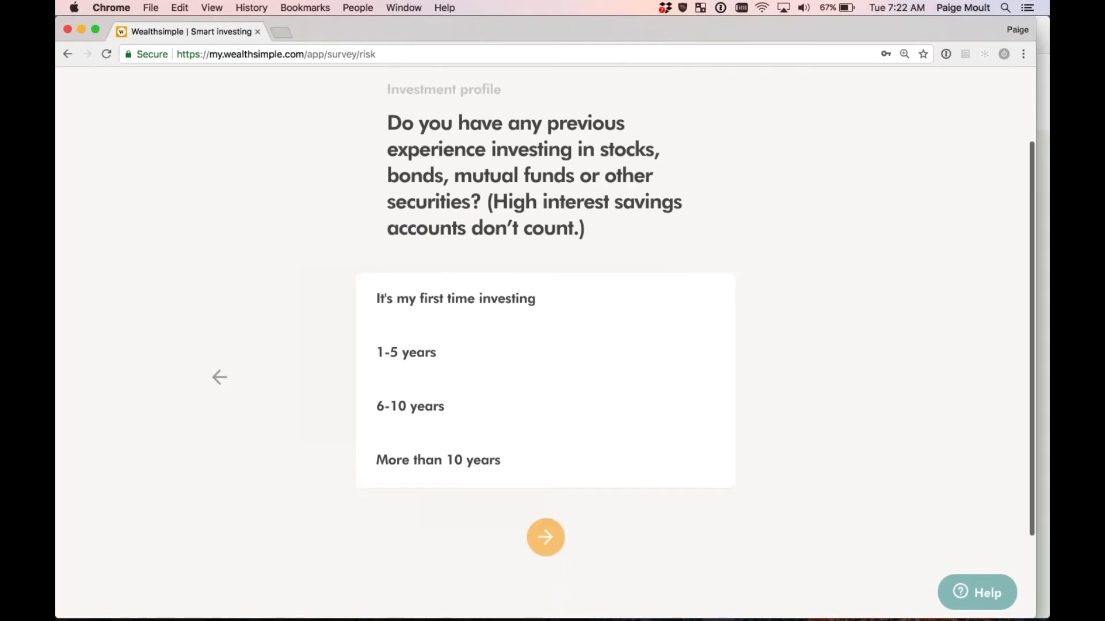
scroll(403, 299, "down", 1)
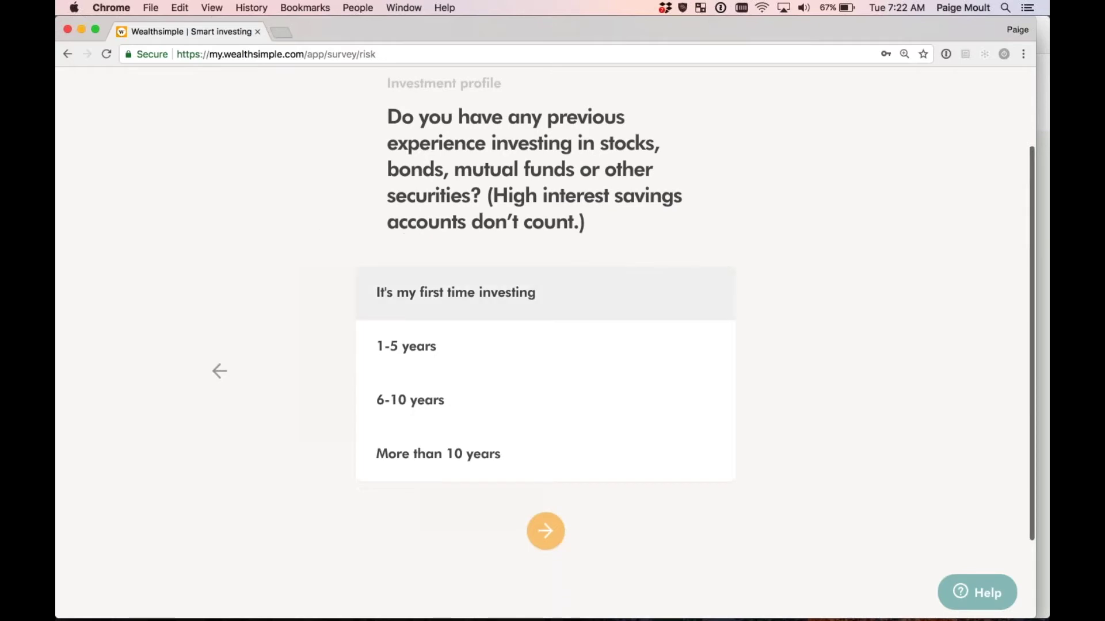
left_click(471, 402)
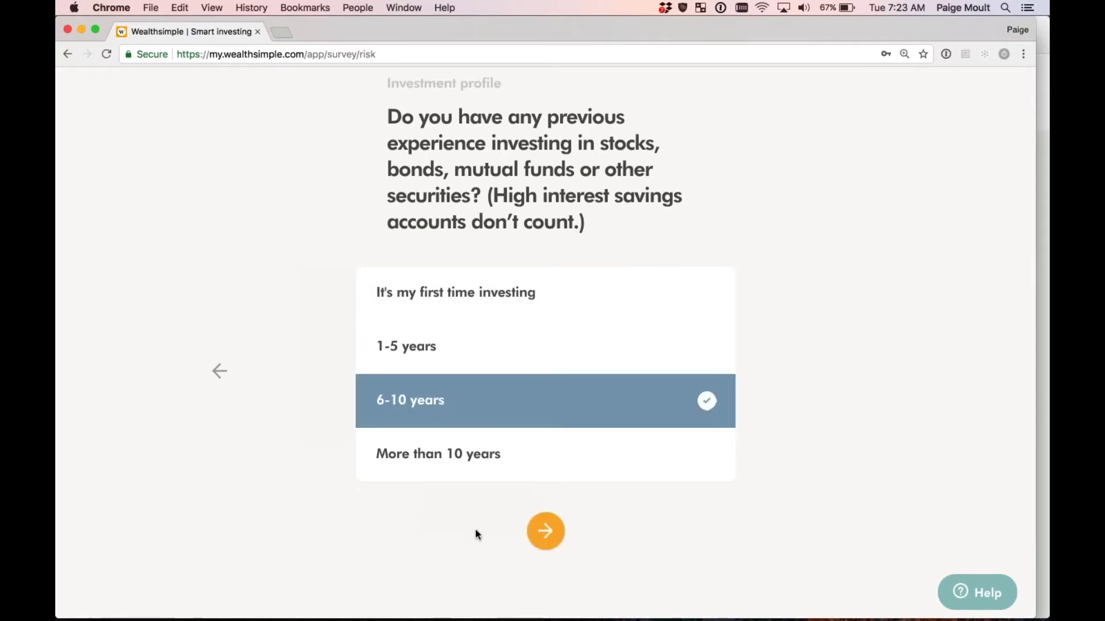
left_click(546, 530)
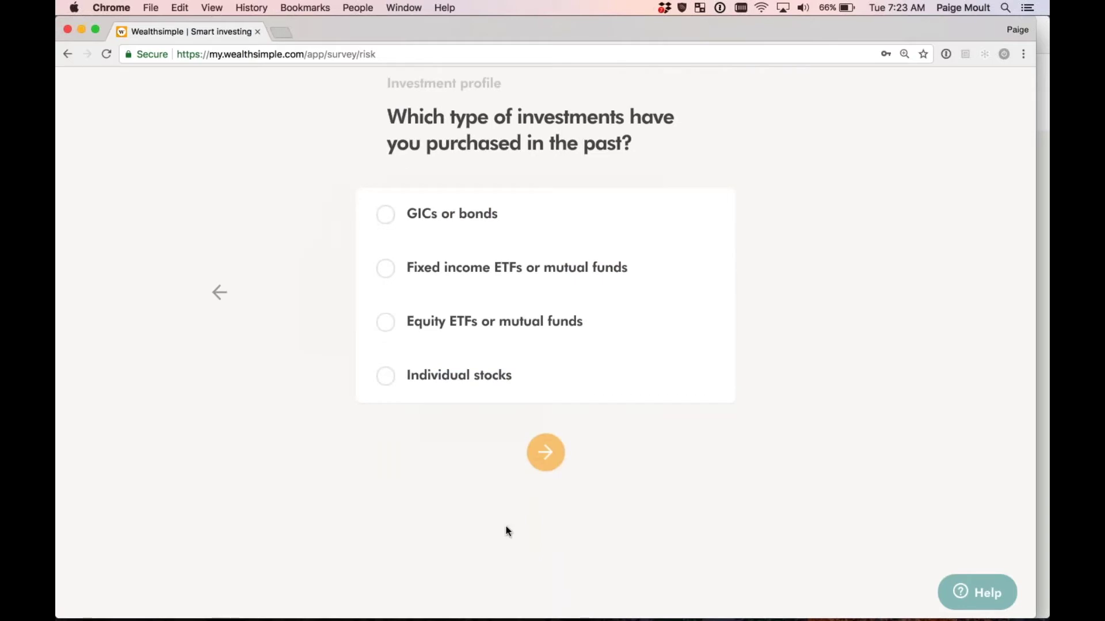
scroll(331, 388, "up", 2)
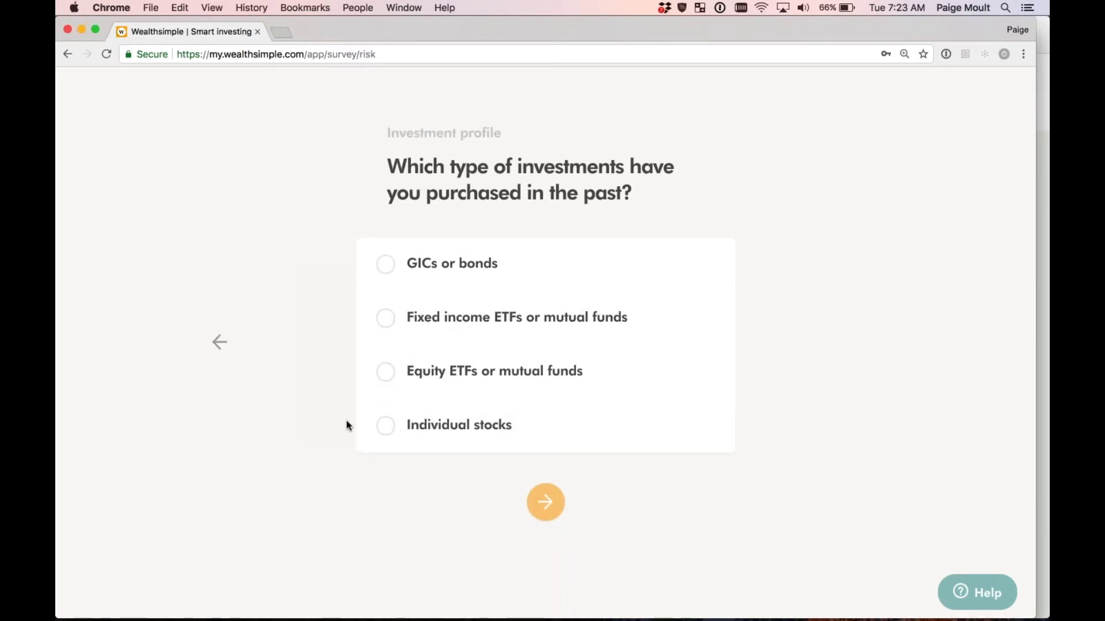
left_click(409, 280)
left_click(409, 317)
left_click(409, 376)
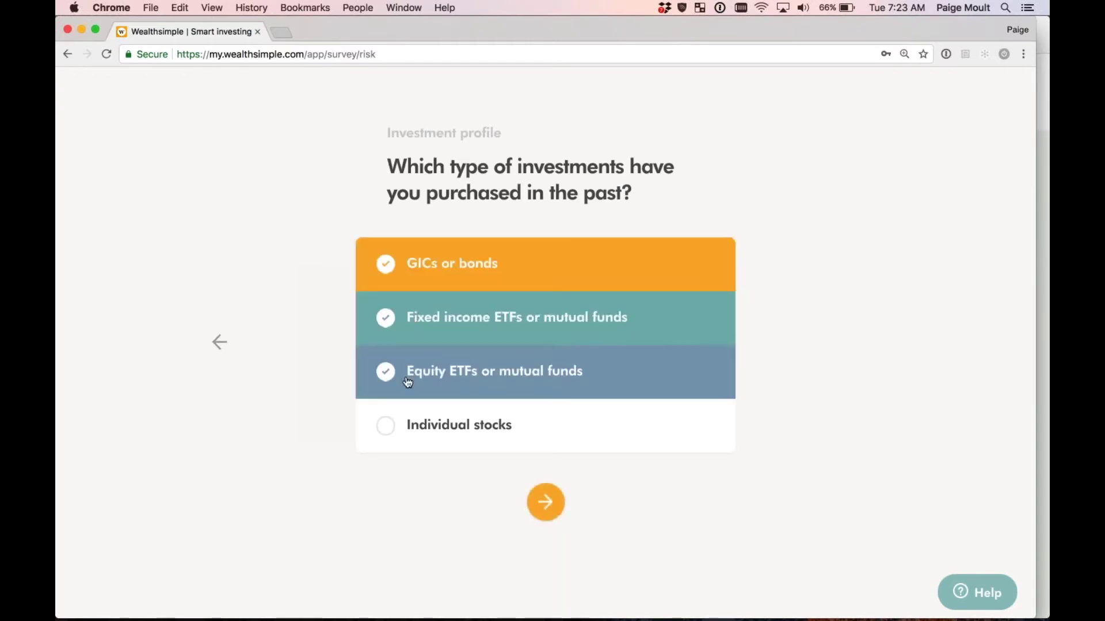
left_click(409, 426)
left_click(409, 426)
left_click(406, 381)
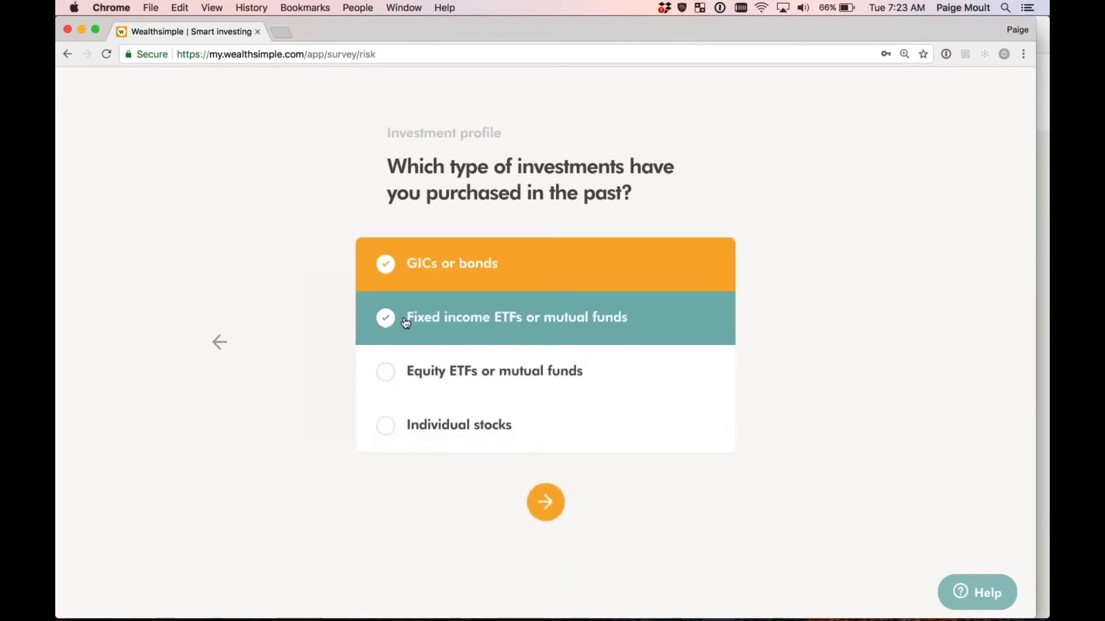
left_click(406, 320)
left_click(402, 270)
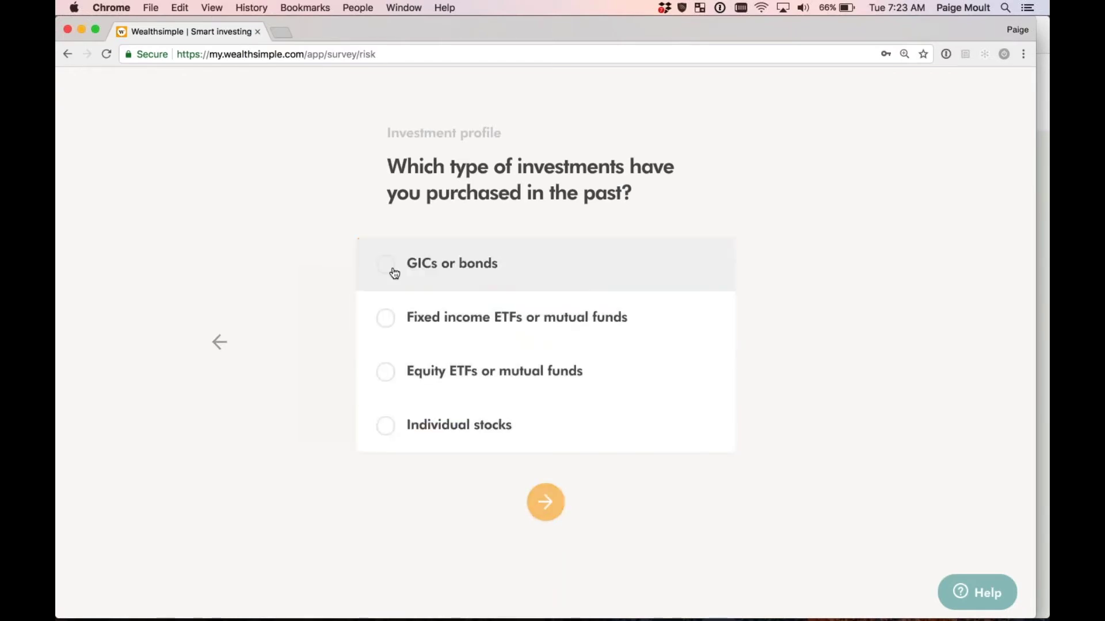
left_click(395, 316)
left_click(387, 370)
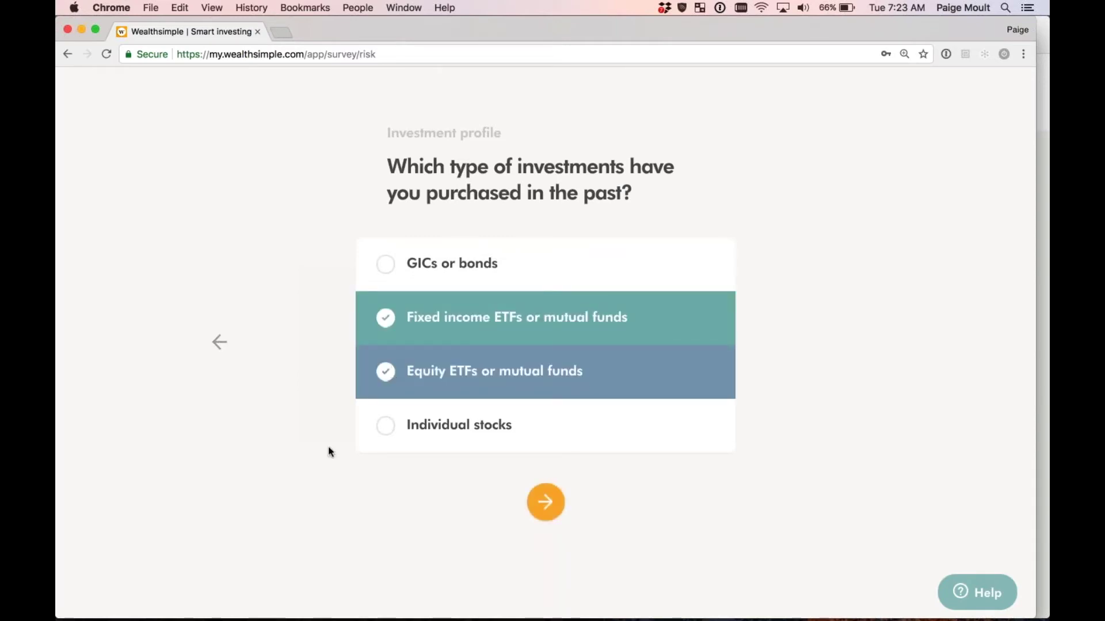
- Submit the fixed income and equity fund purchases, then prefer many different stocks and bonds
left_click(547, 503)
scroll(324, 433, "down", 1)
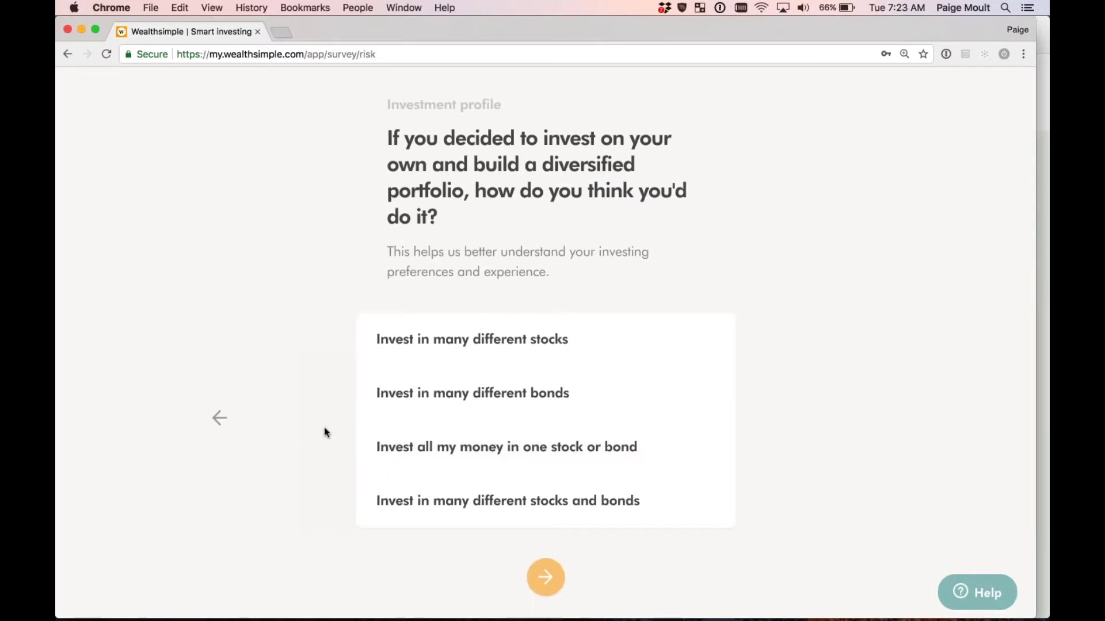
scroll(324, 432, "down", 1)
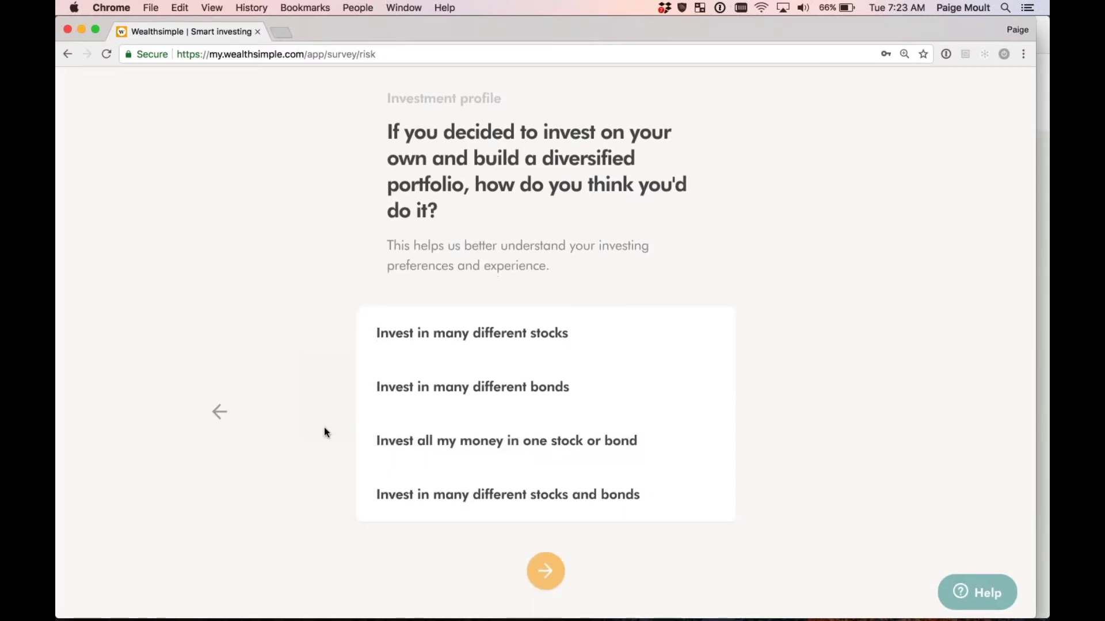
scroll(325, 433, "down", 1)
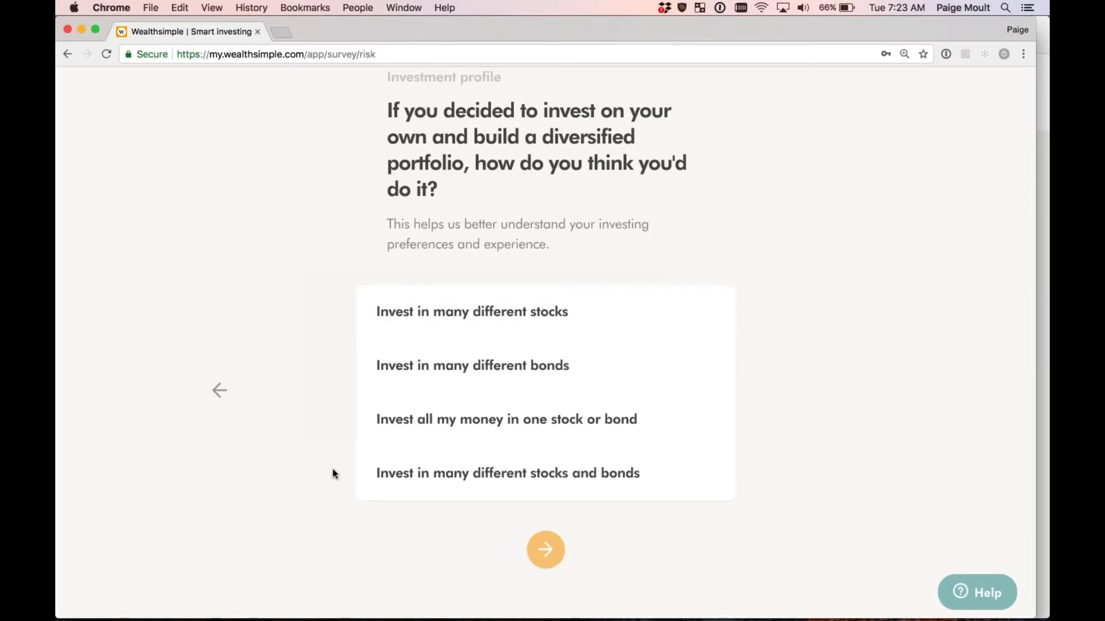
left_click(398, 476)
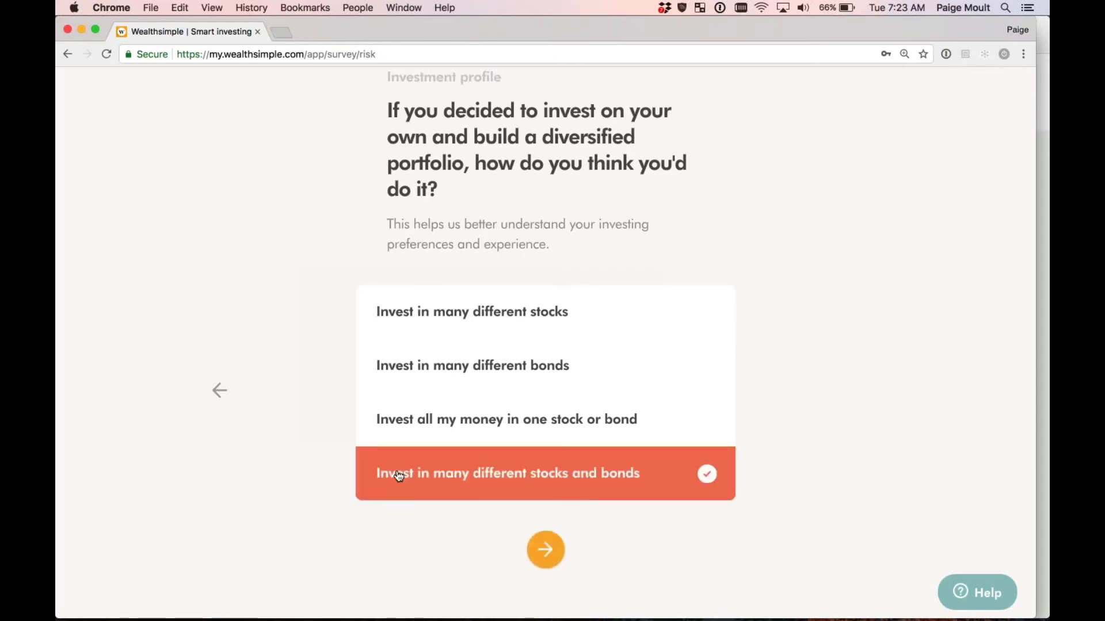
left_click(546, 551)
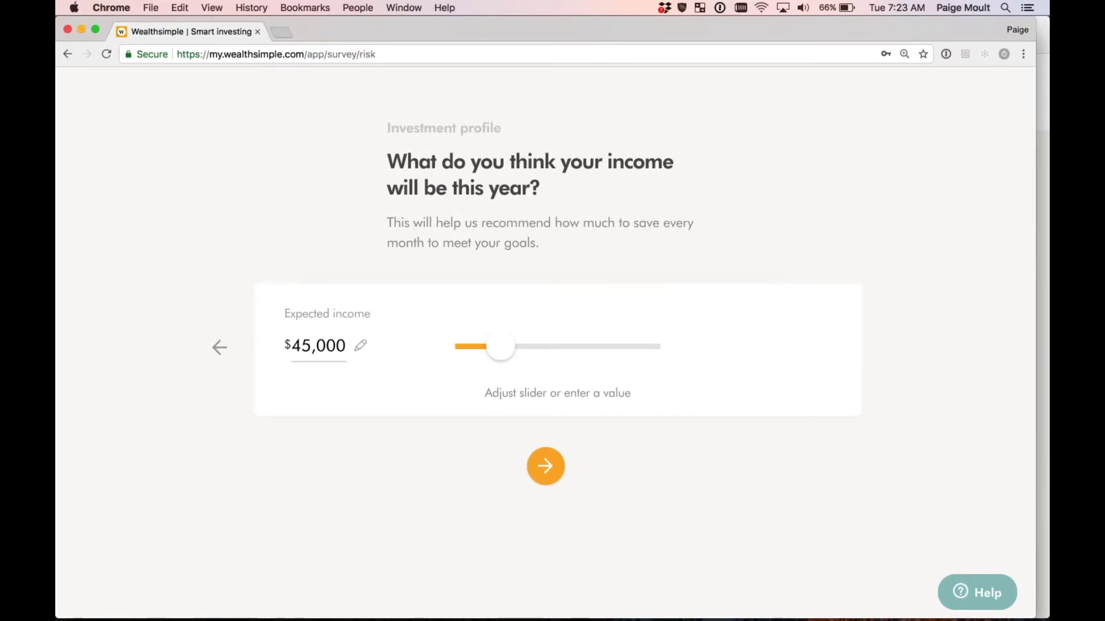
- Change this year's expected income to $60,000
key("Tab")
key("Left")
key("Delete")
key("Delete")
key("Delete")
type("60")
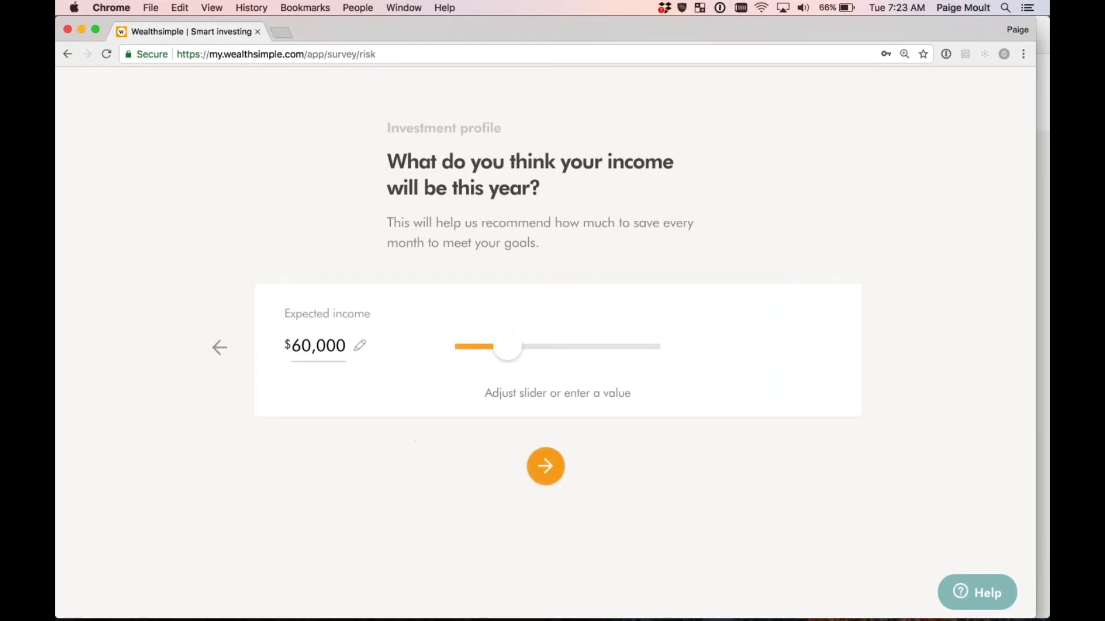
left_click(546, 466)
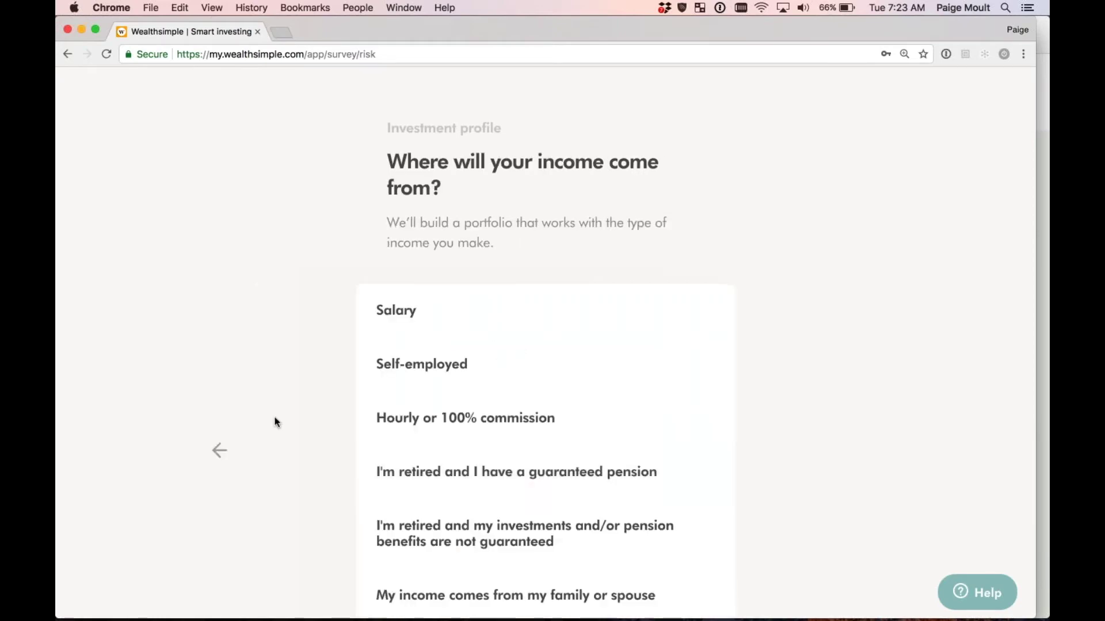
- Choose Salary as the income source and accept $700 monthly savings
scroll(277, 422, "down", 3)
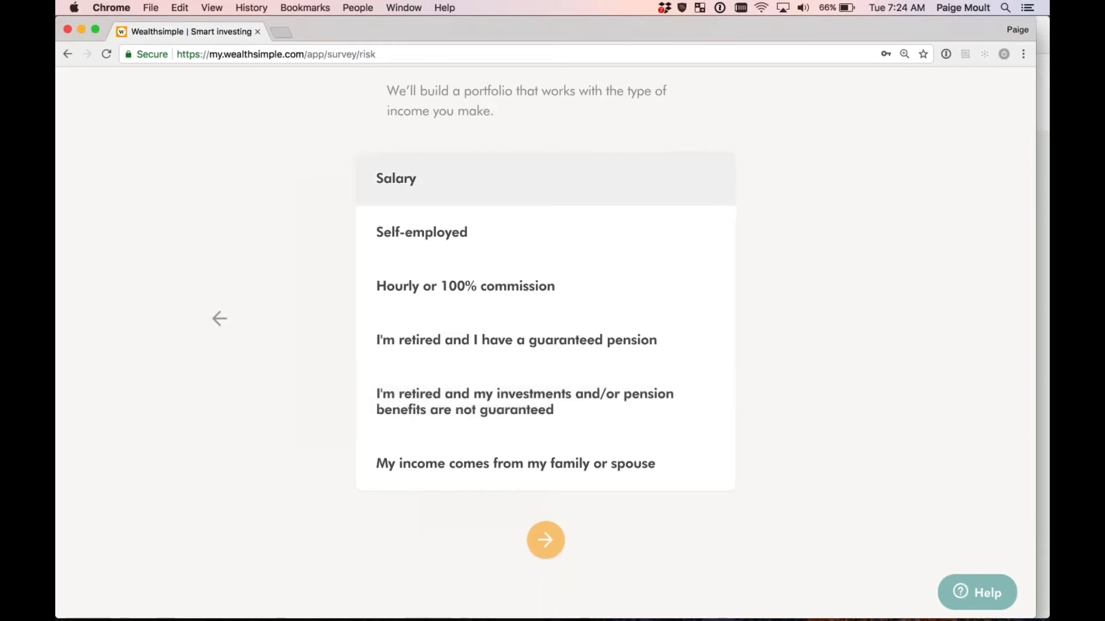
left_click(366, 203)
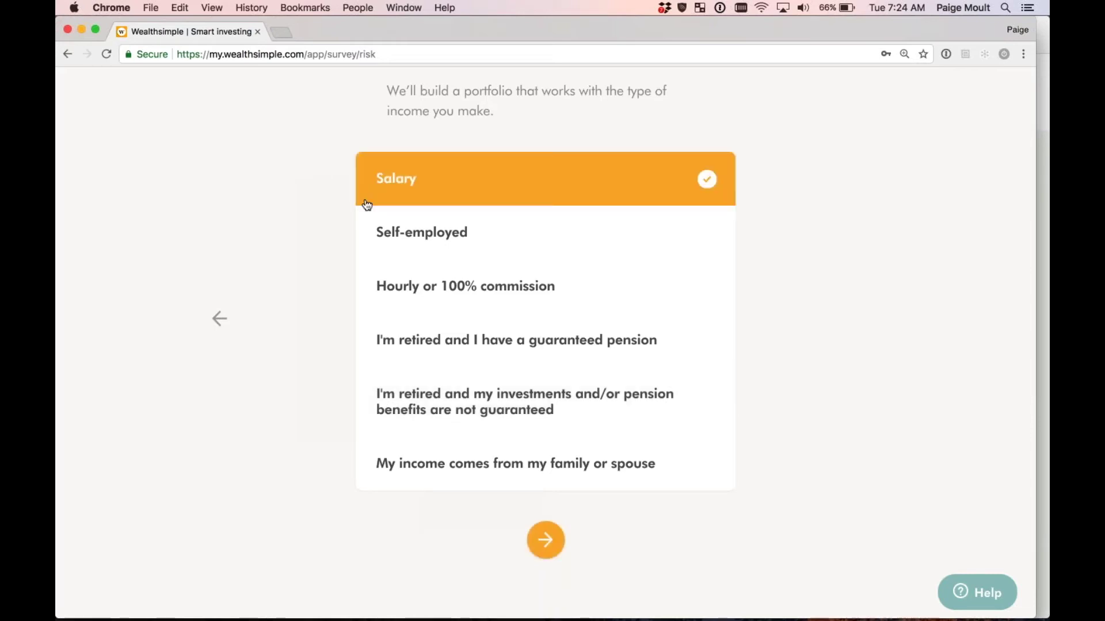
left_click(547, 542)
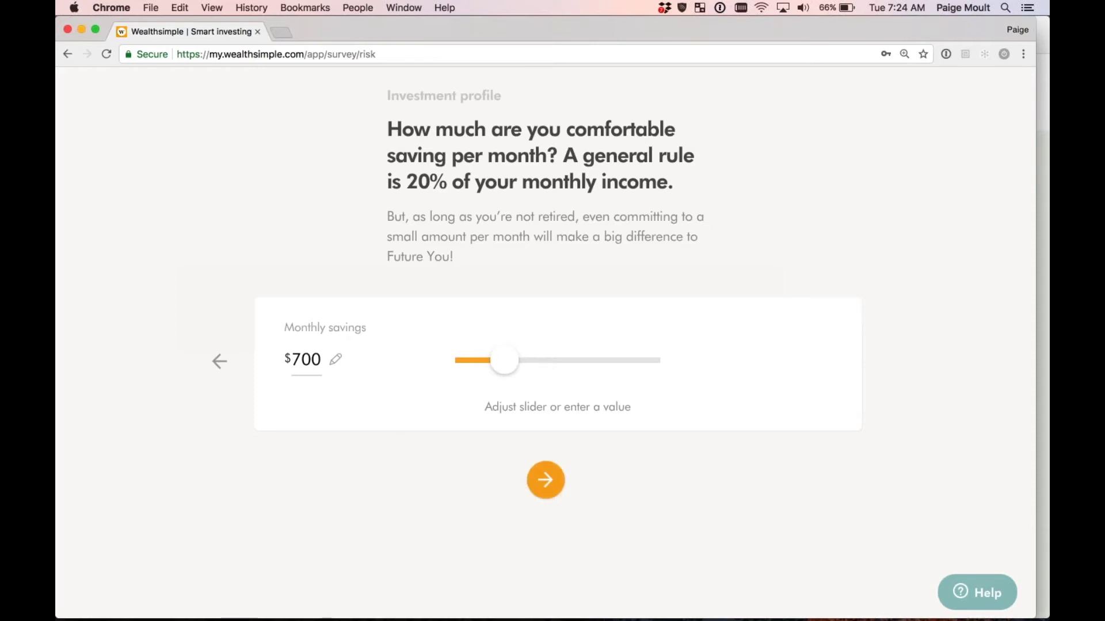
key("Return")
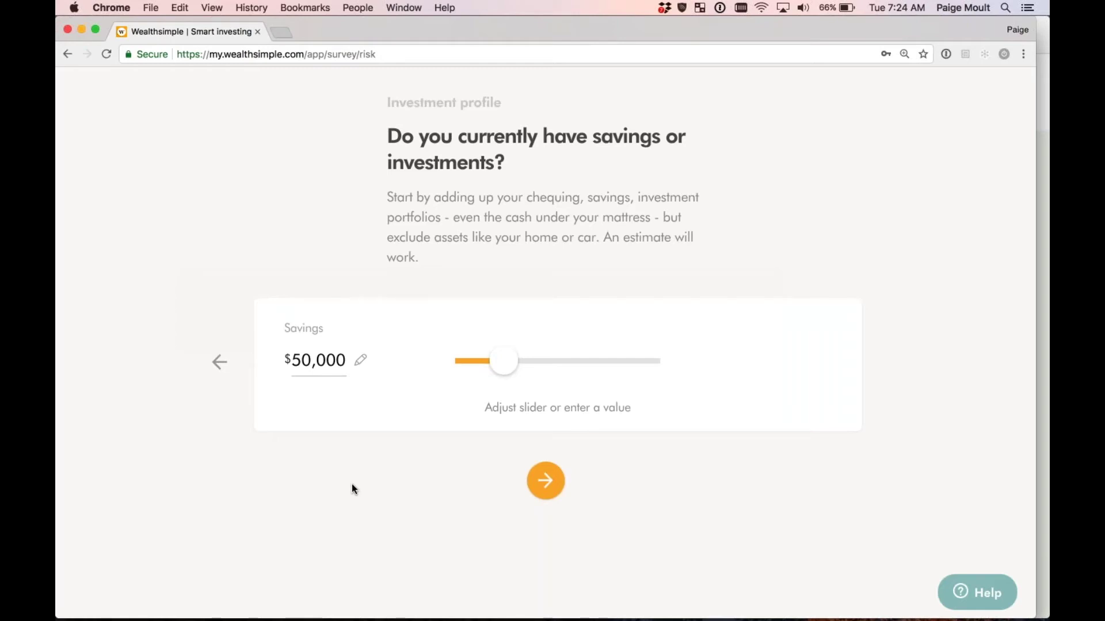
- Keep $50,000 in savings, then enter $450,000 total assets and $150,000 total debt
left_click(545, 481)
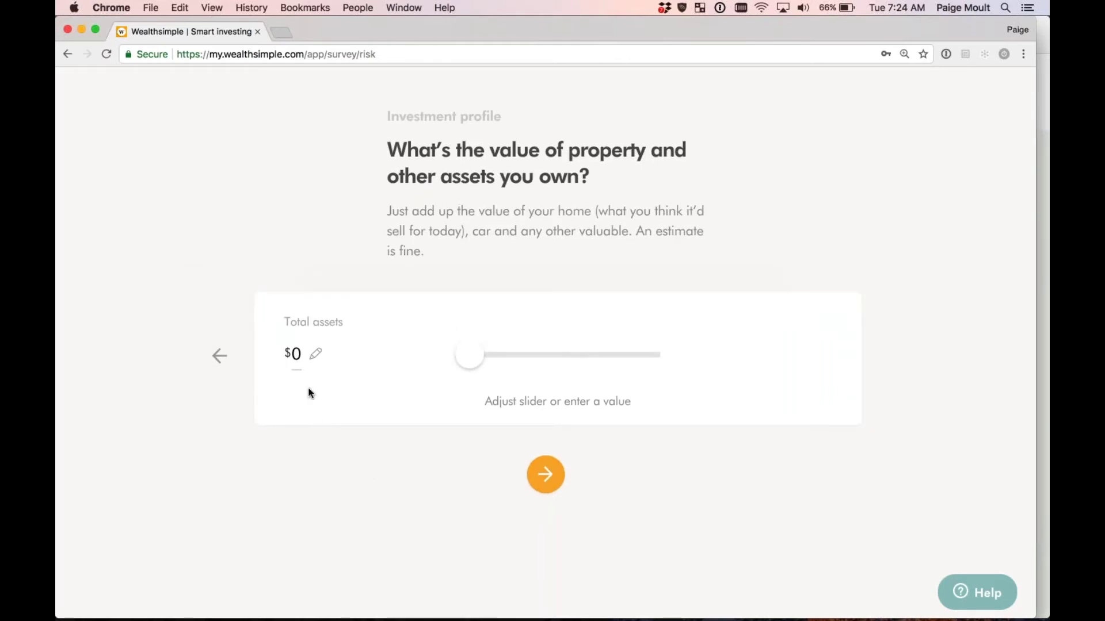
left_click(296, 354)
key("BackSpace")
type("4500000")
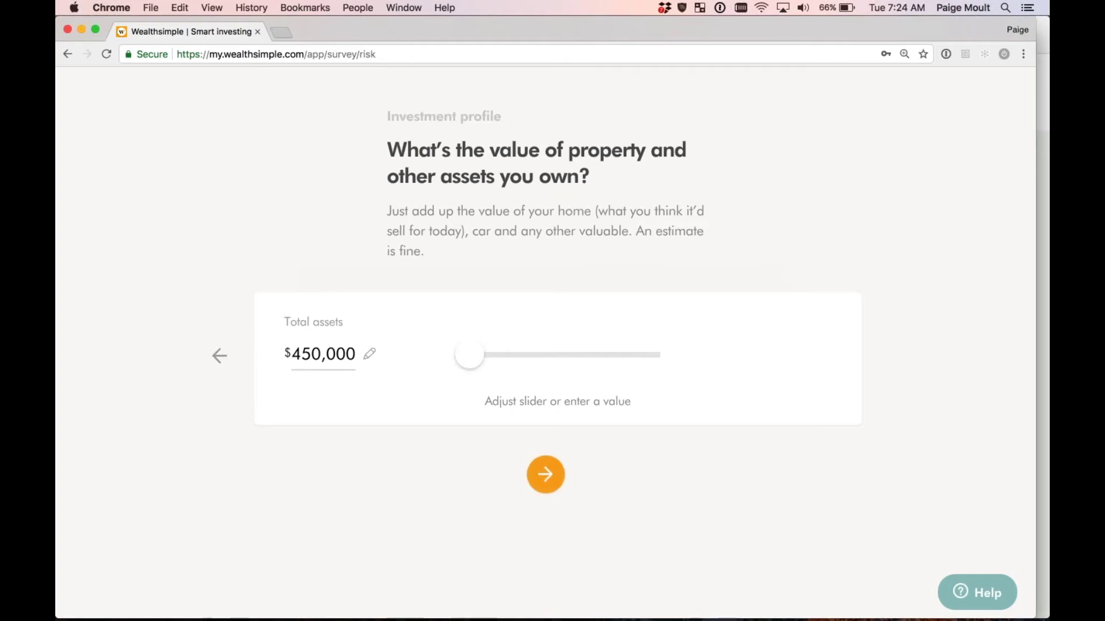
left_click(545, 476)
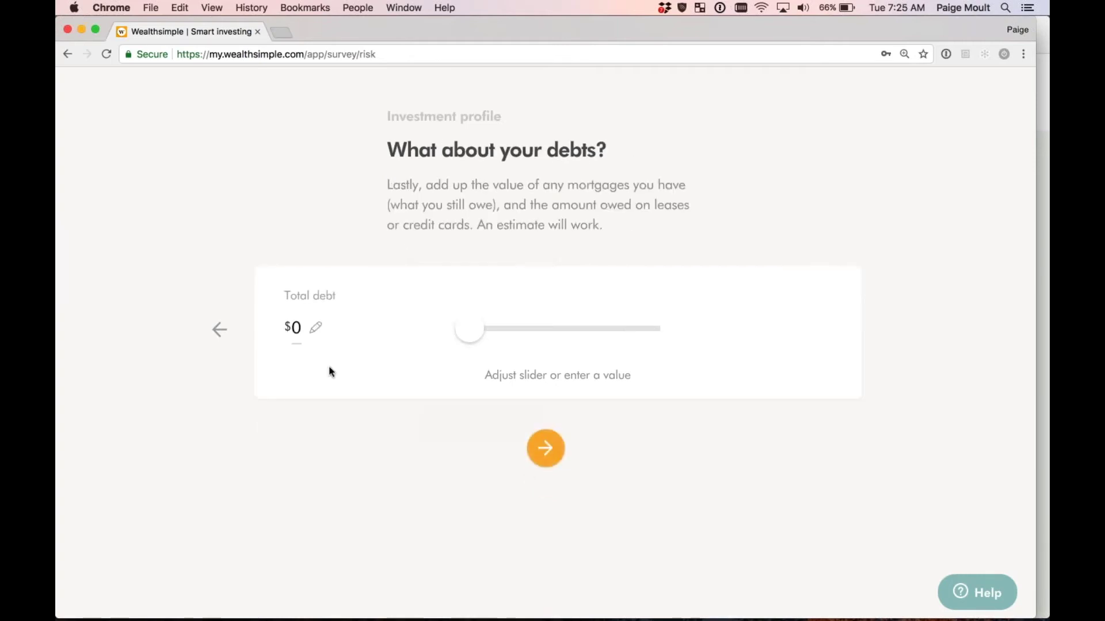
double_click(296, 327)
type("150,000")
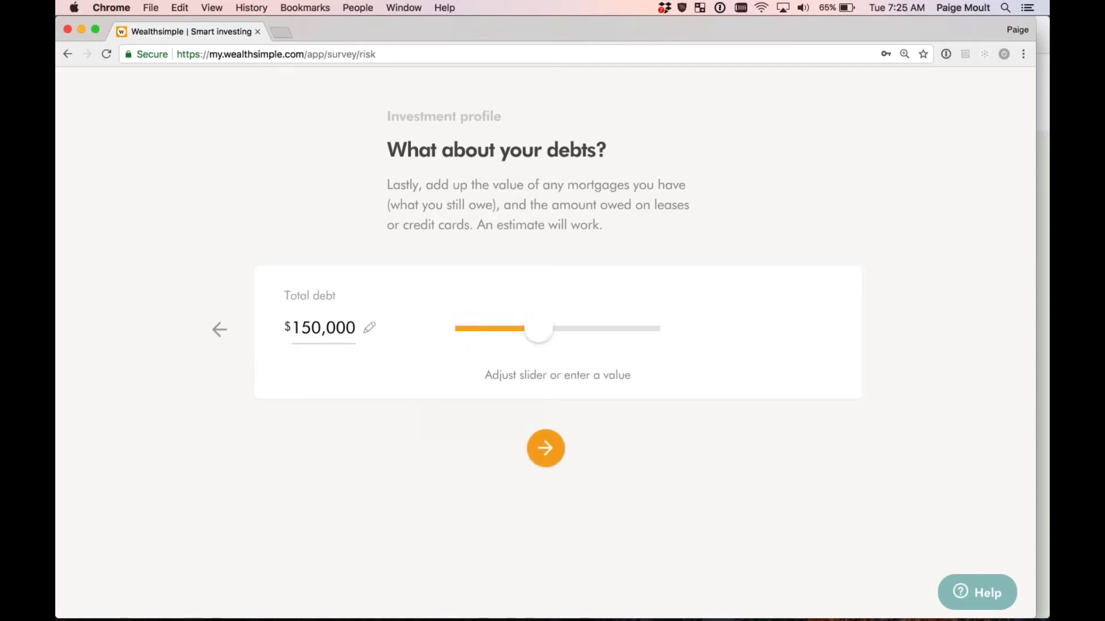
key("Return")
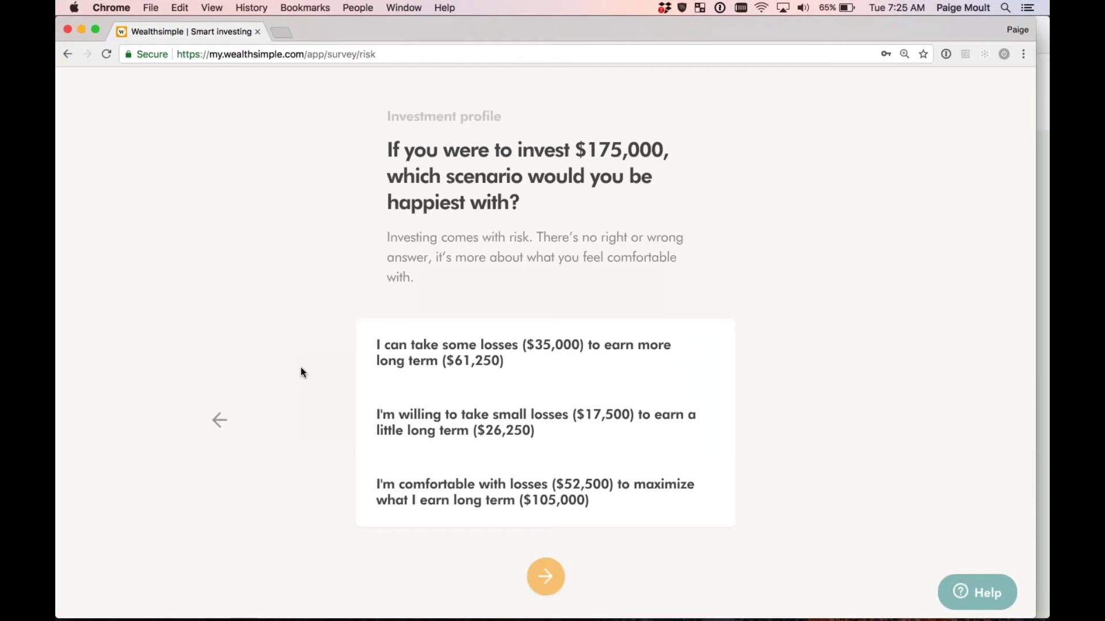
- Pick the $35,000 some-losses scenario for investing $175,000 and submit the survey
scroll(301, 368, "down", 2)
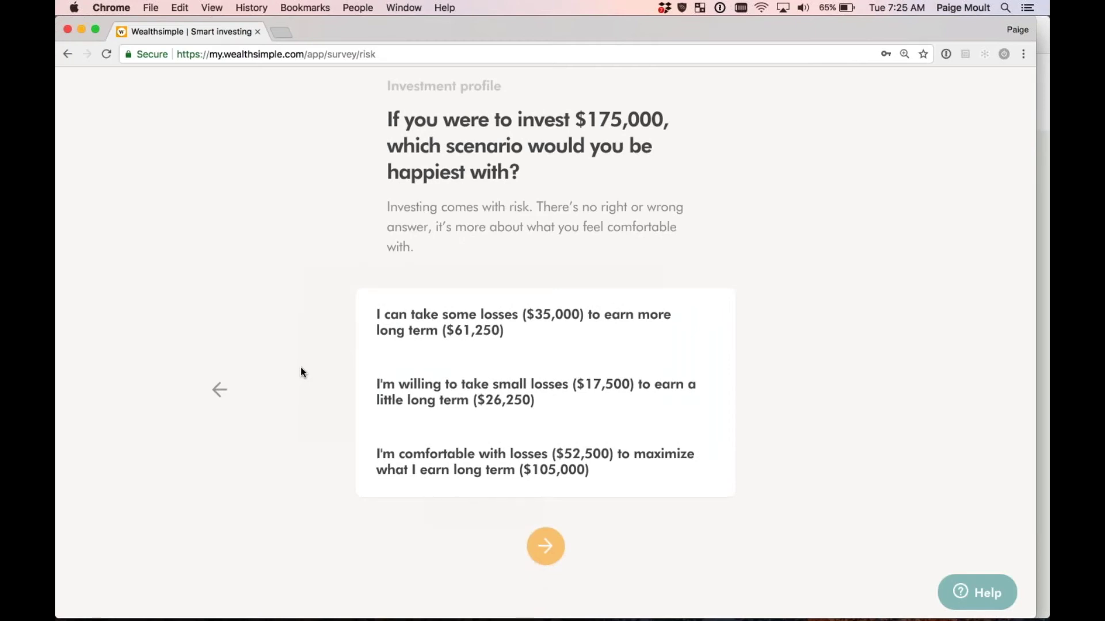
scroll(300, 368, "down", 1)
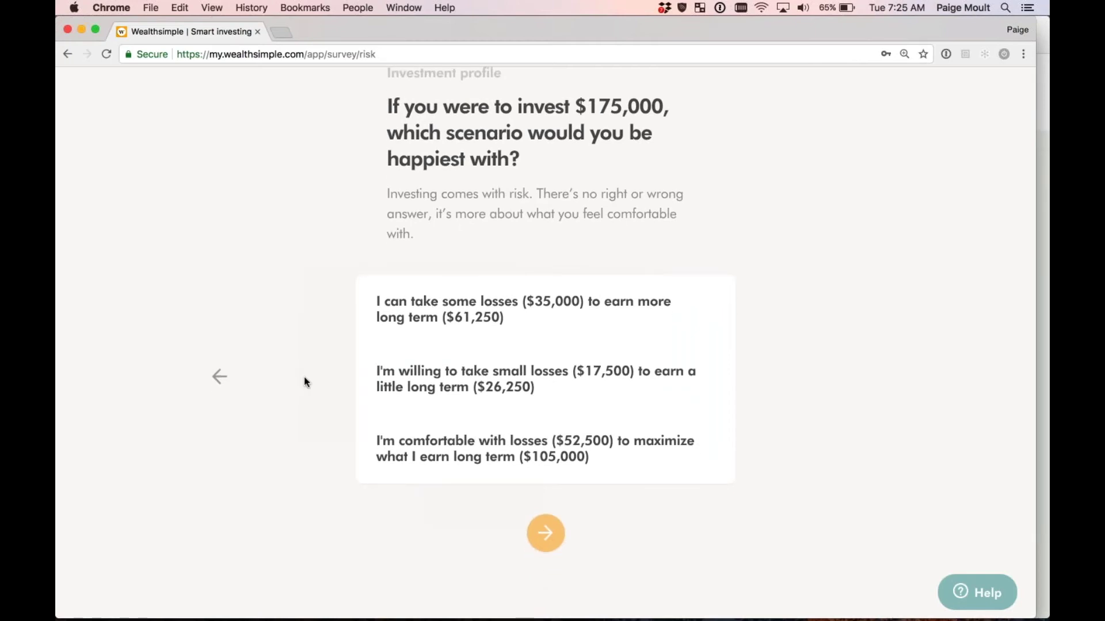
left_click(369, 384)
left_click(370, 326)
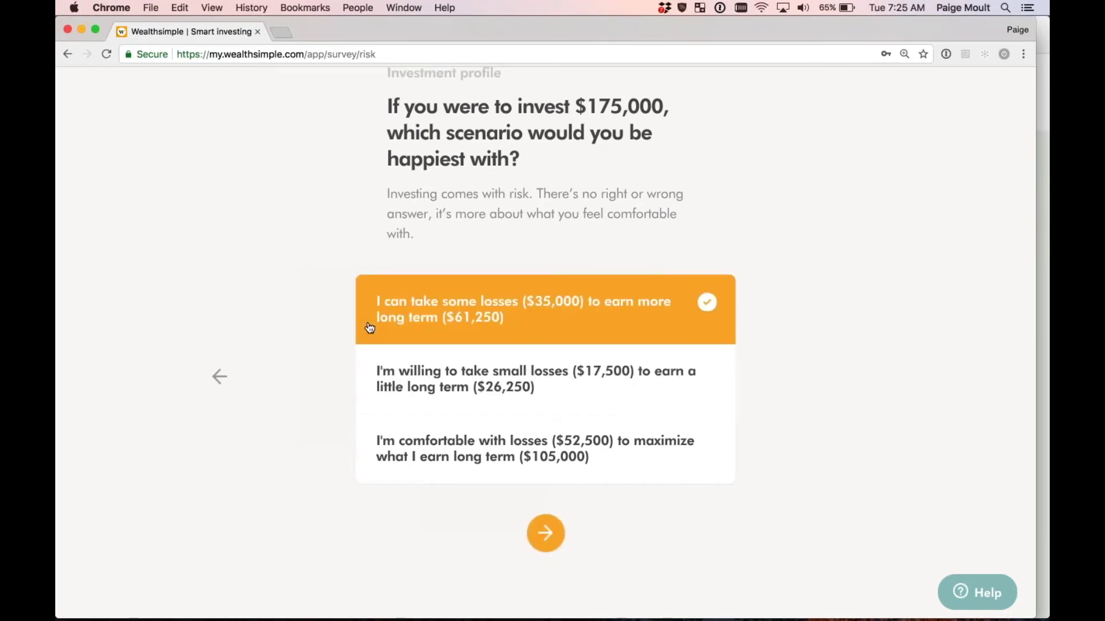
left_click(544, 533)
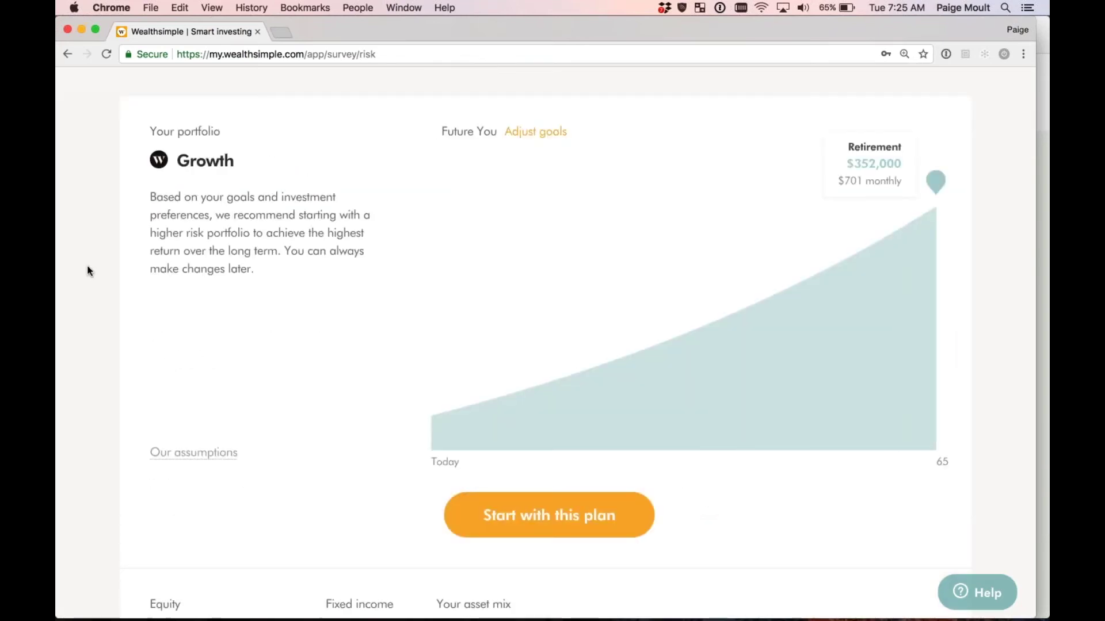
- Review the Growth portfolio's projection and asset mix, then choose 'Start with this plan'
scroll(89, 270, "up", 3)
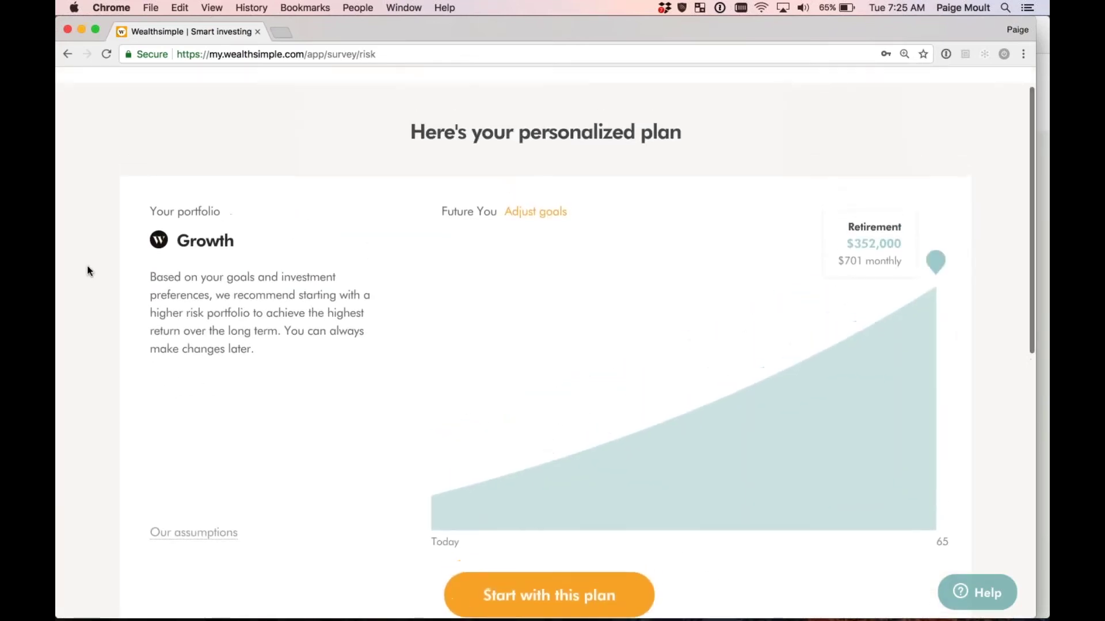
scroll(88, 270, "up", 1)
scroll(88, 271, "down", 2)
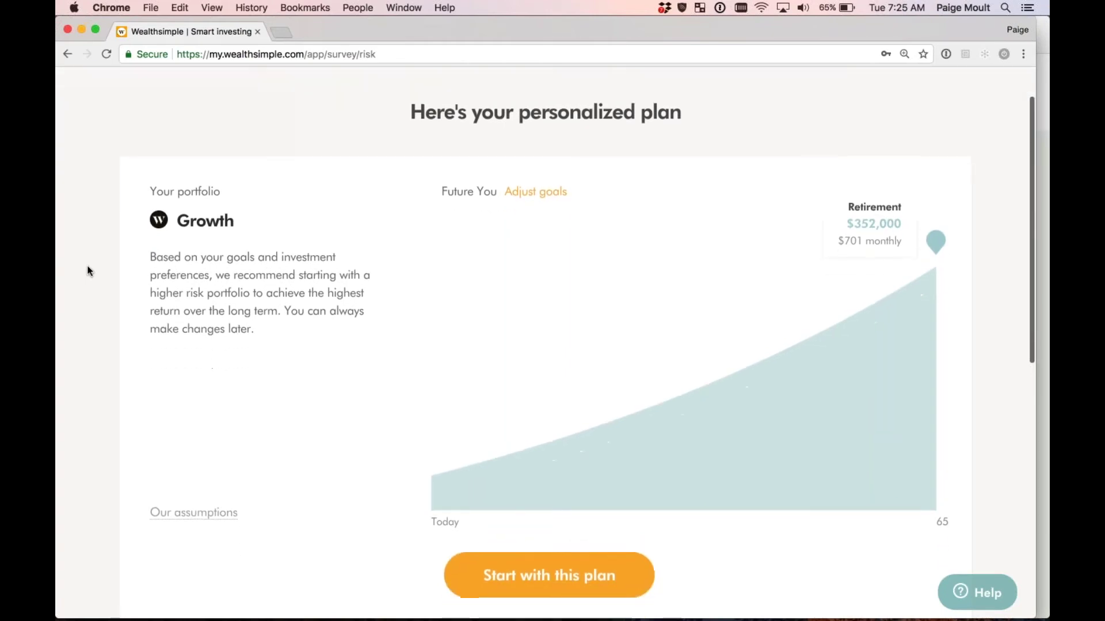
scroll(88, 270, "down", 2)
scroll(87, 270, "down", 1)
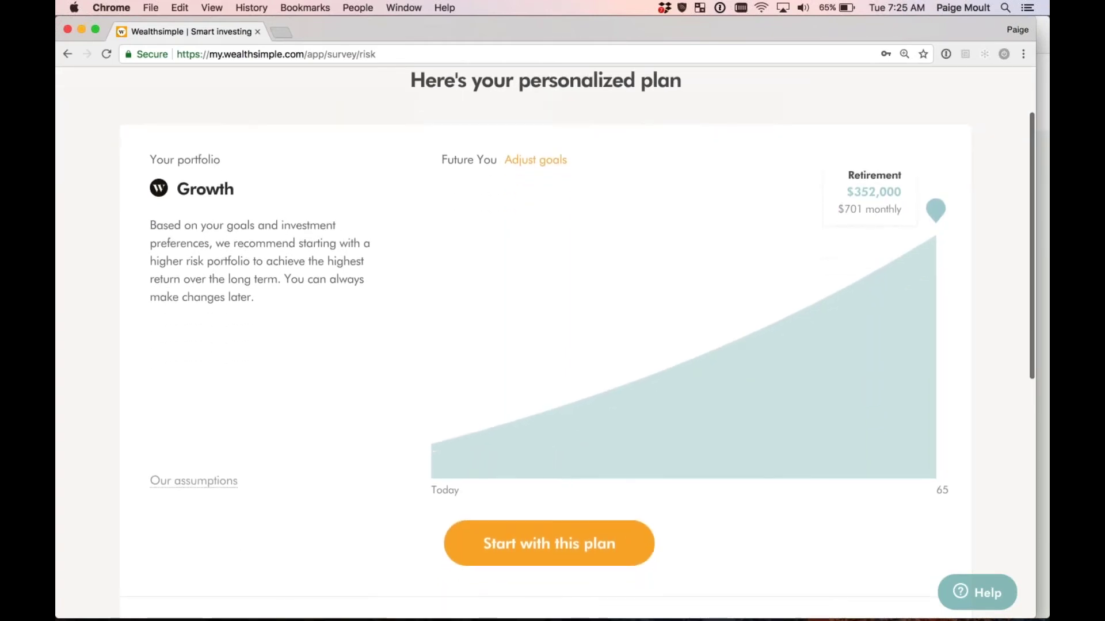
scroll(78, 310, "down", 2)
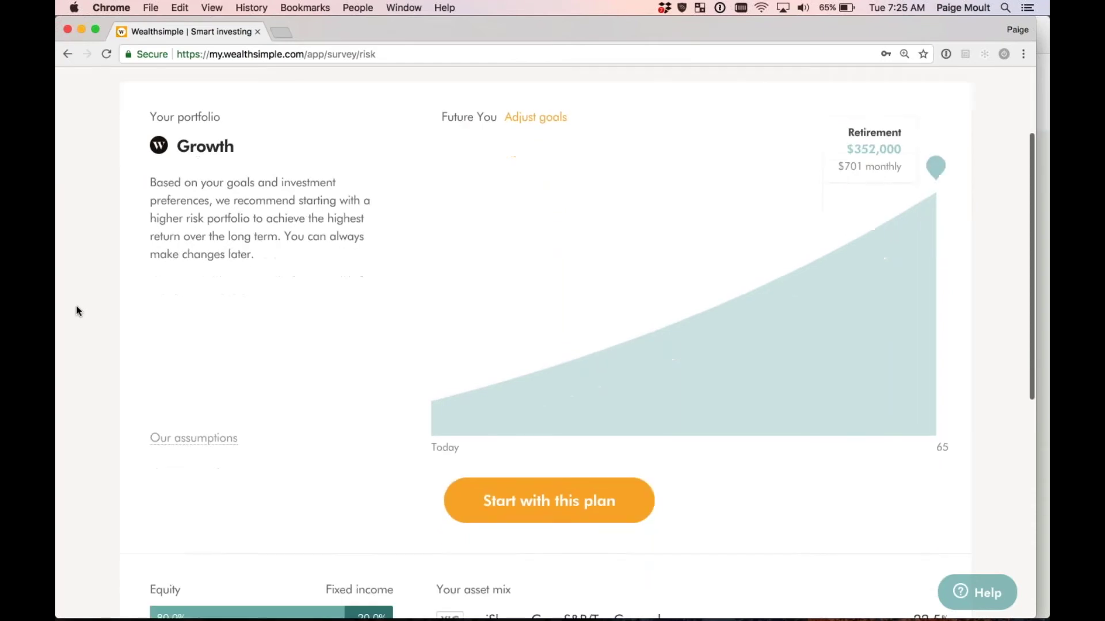
scroll(76, 311, "down", 10)
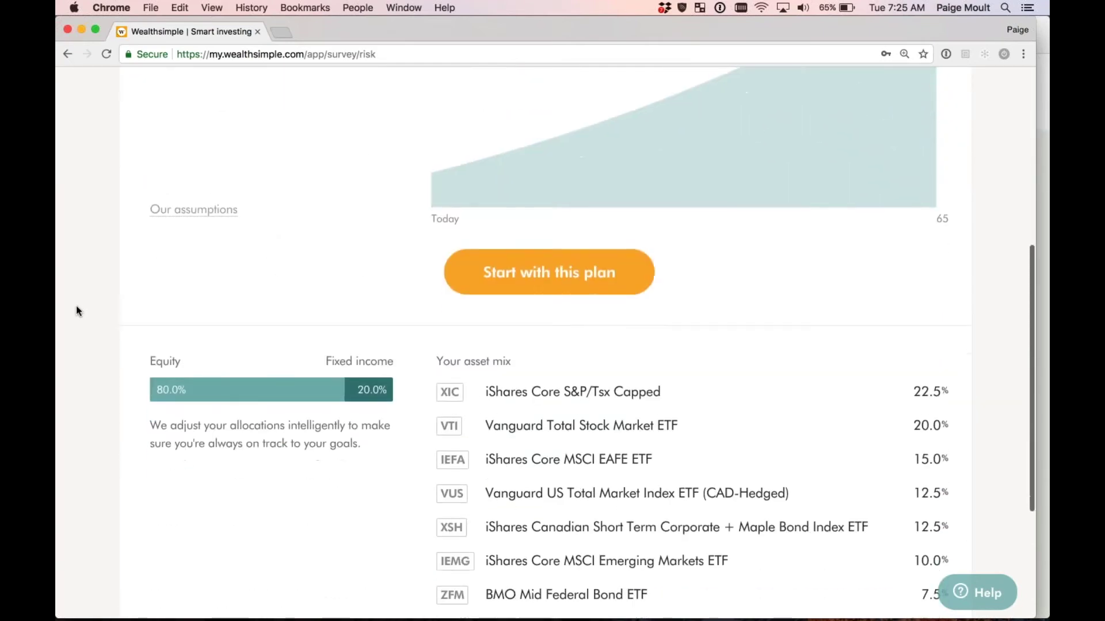
scroll(76, 305, "down", 5)
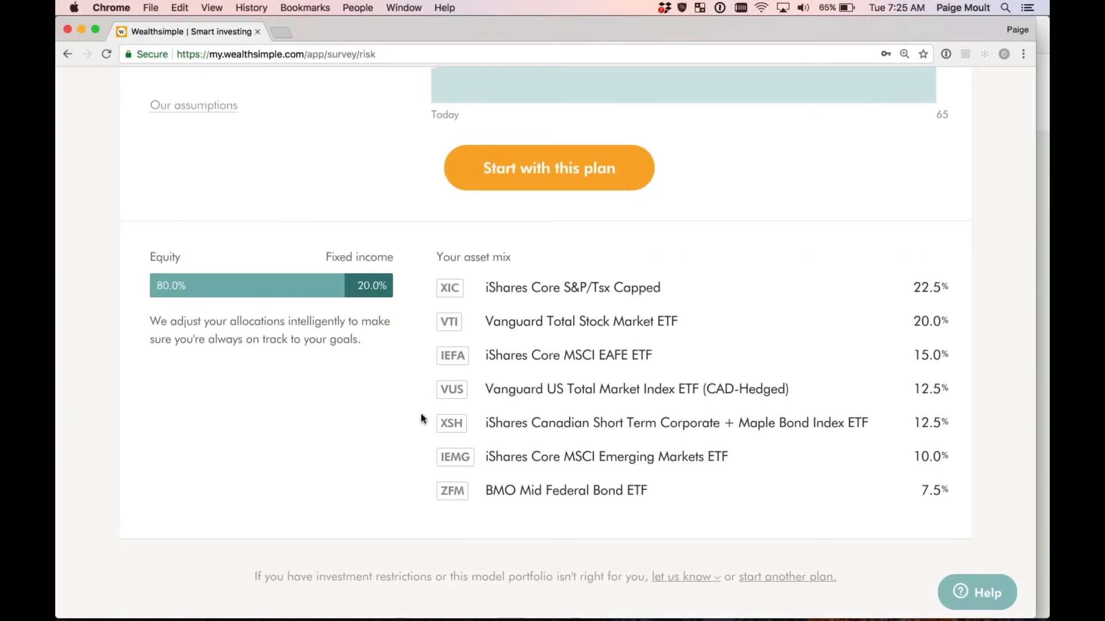
scroll(417, 262, "up", 5)
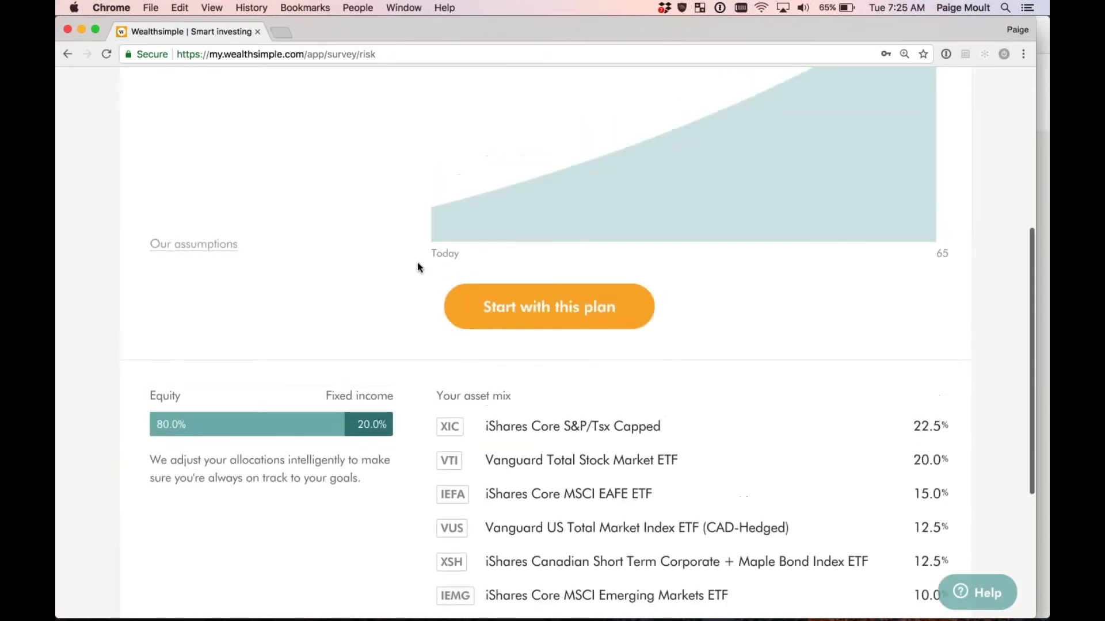
scroll(416, 267, "up", 3)
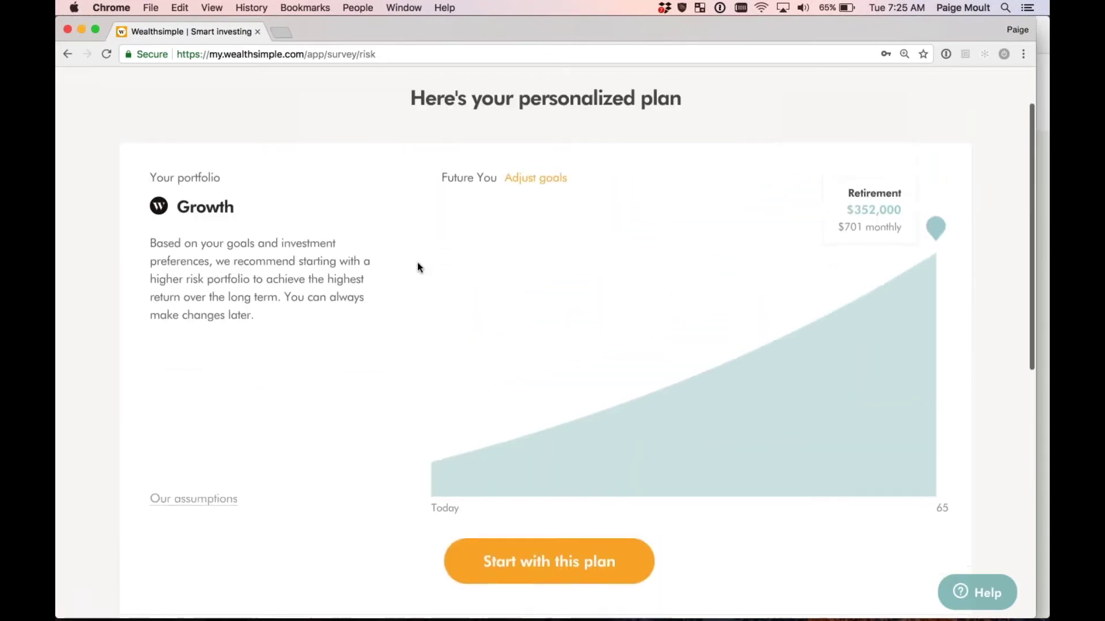
scroll(417, 267, "down", 2)
scroll(416, 267, "down", 2)
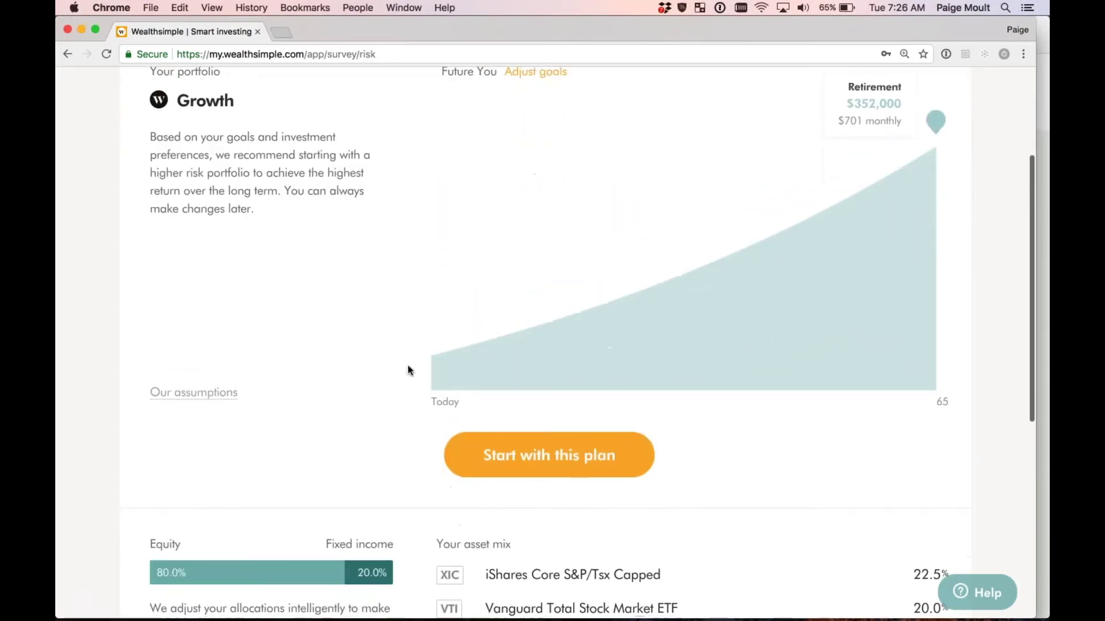
left_click(469, 460)
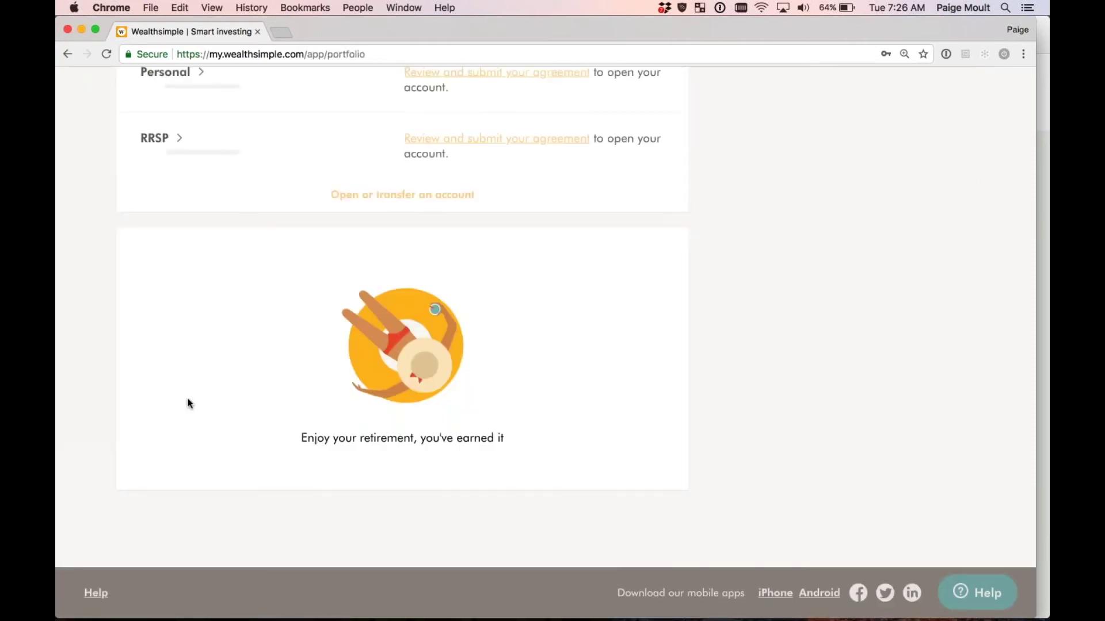
- Open the Personal account page, which shows its pending Manulife Investments transfer and unsigned agreement
scroll(85, 288, "up", 3)
scroll(85, 288, "up", 5)
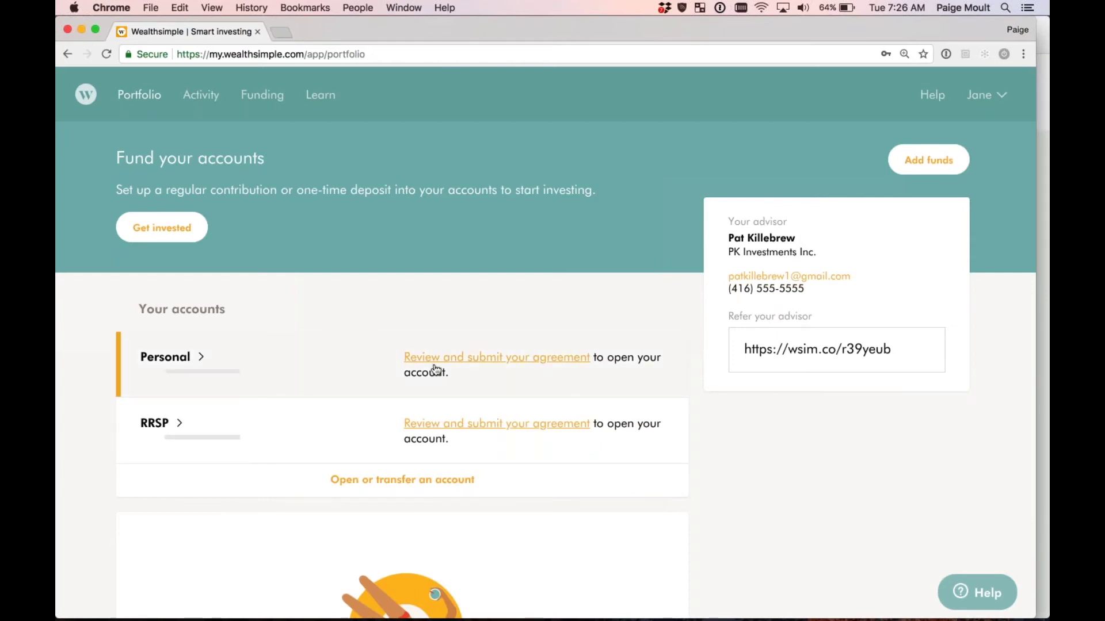
left_click(497, 360)
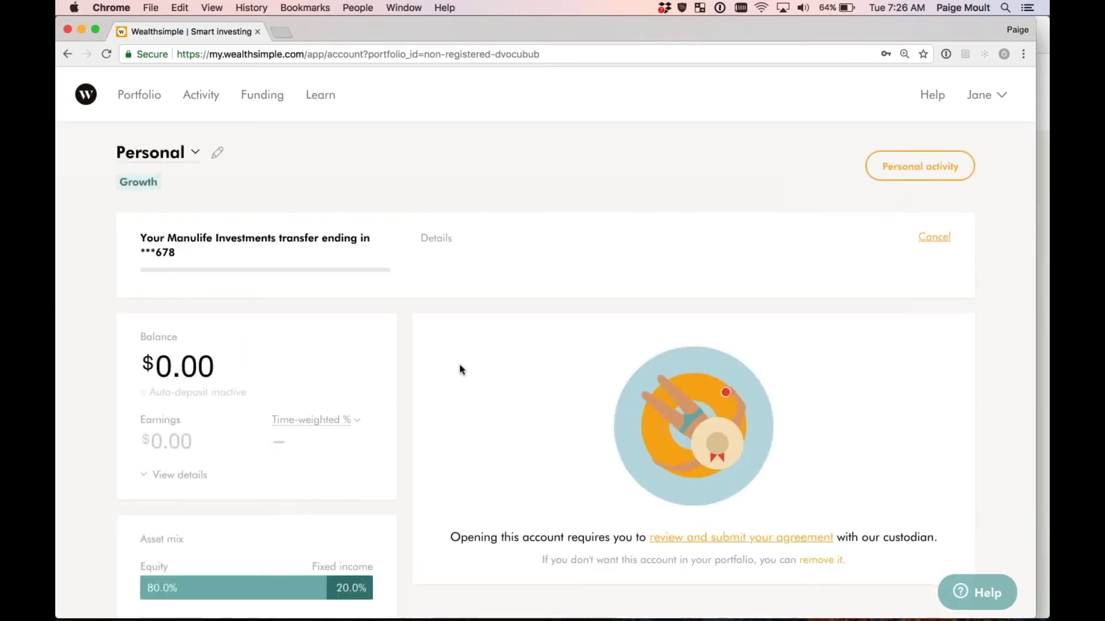
scroll(402, 364, "down", 2)
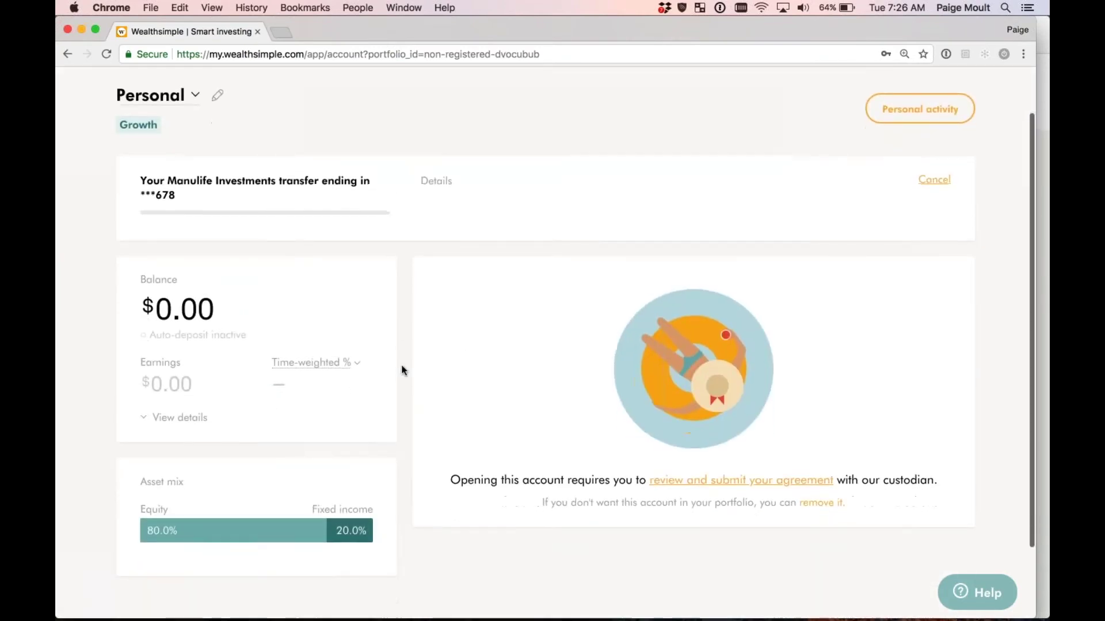
scroll(402, 370, "down", 1)
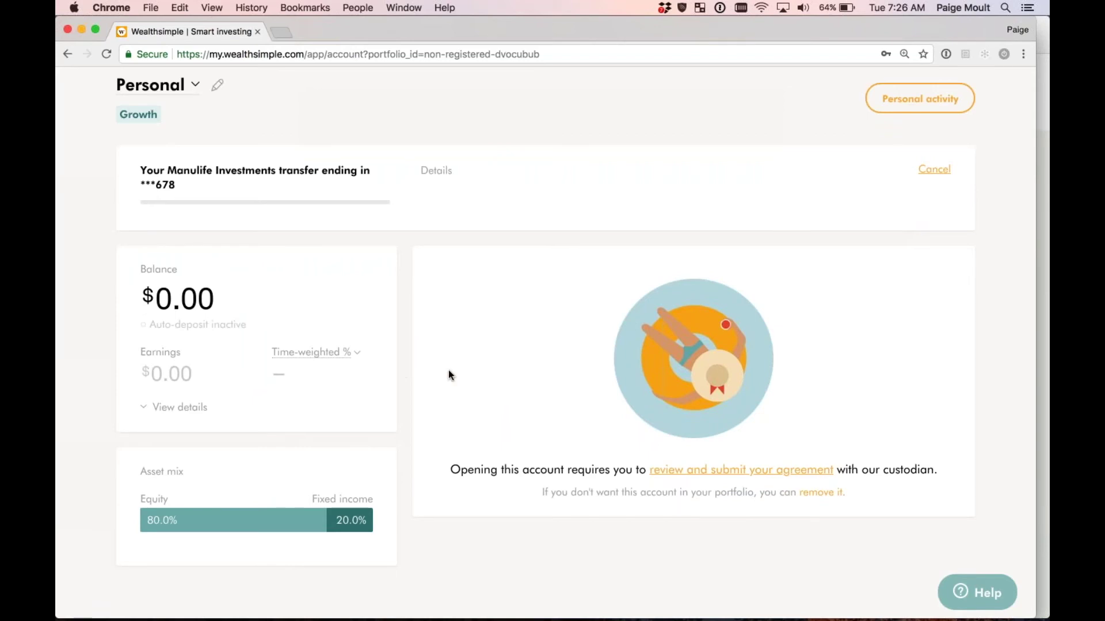
- Confirm the Personal account's Manulife Investments in-cash transfer details
left_click(701, 471)
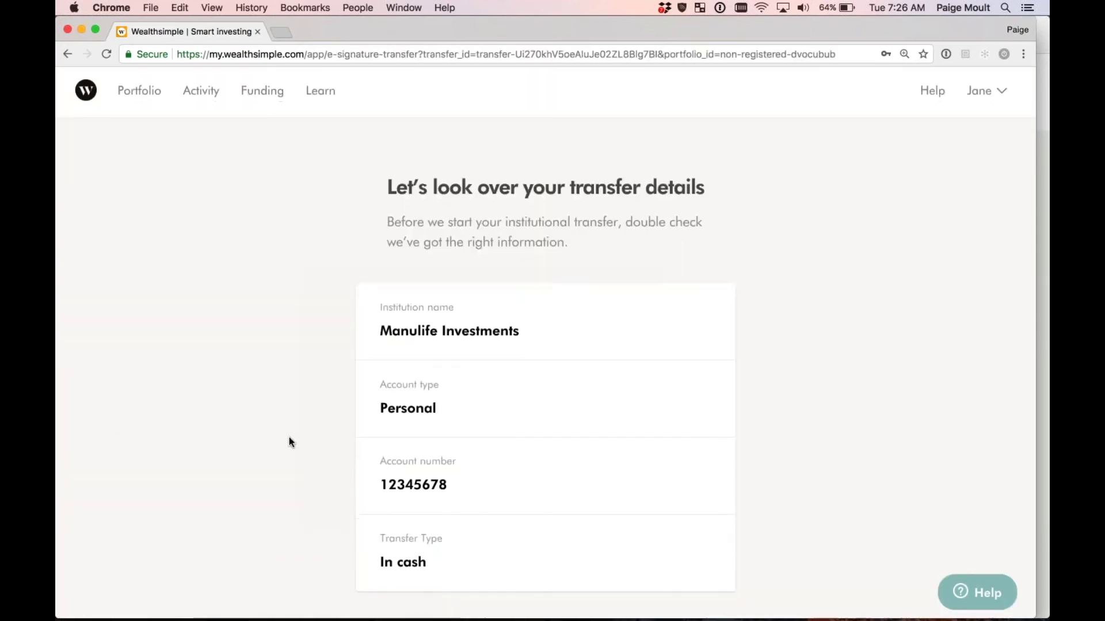
scroll(289, 437, "down", 2)
scroll(289, 441, "down", 2)
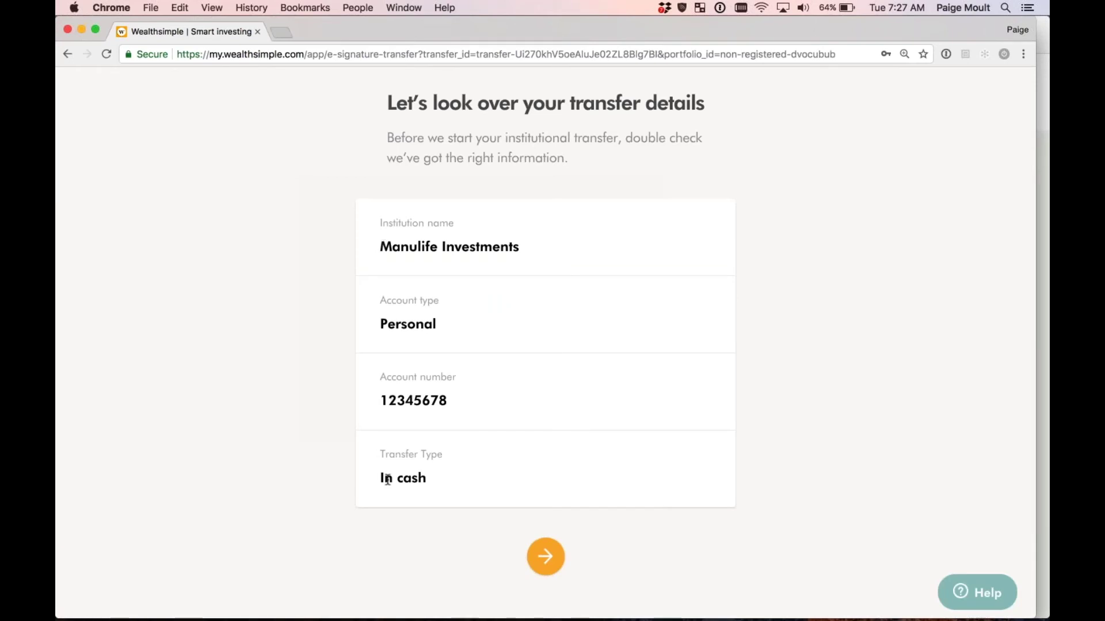
scroll(333, 481, "up", 1)
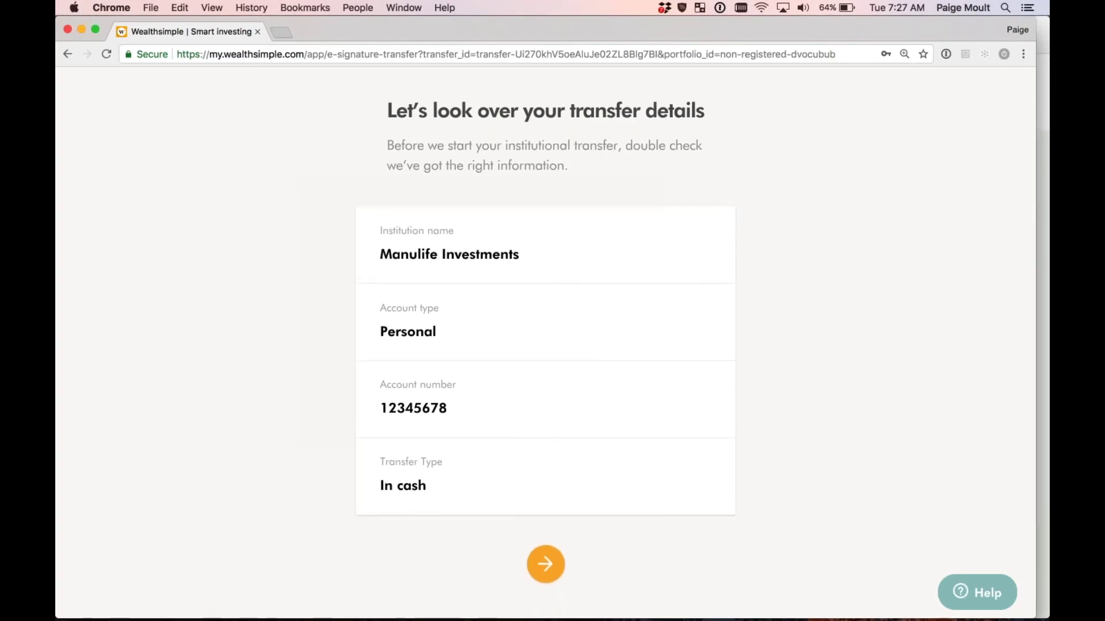
left_click(546, 567)
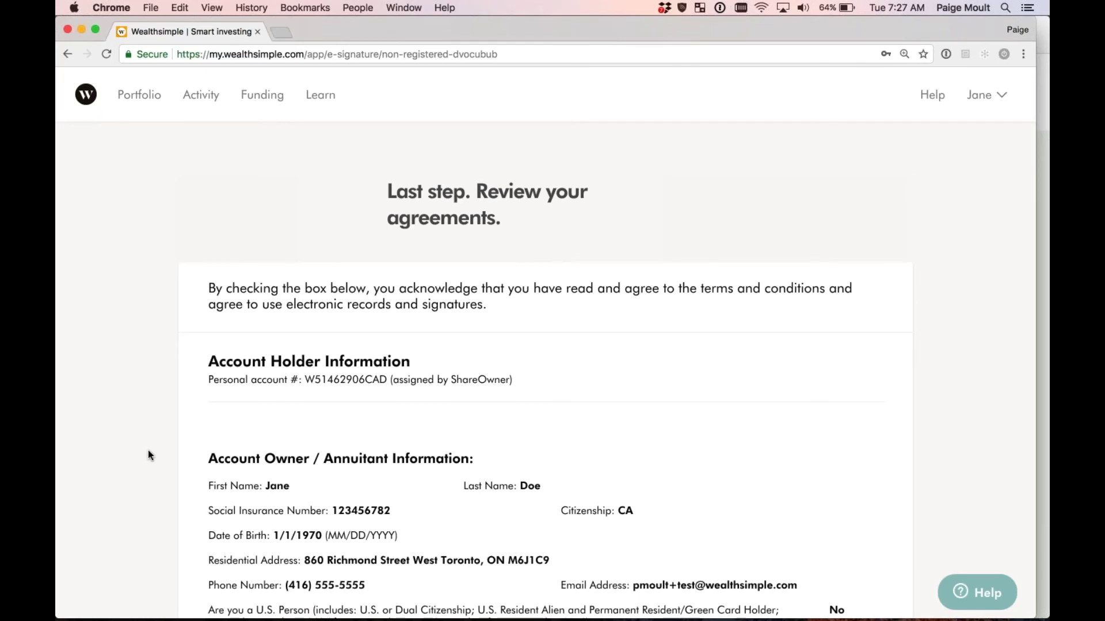
- Read through the Discretionary Management and Client Account Agreement terms
scroll(148, 450, "down", 3)
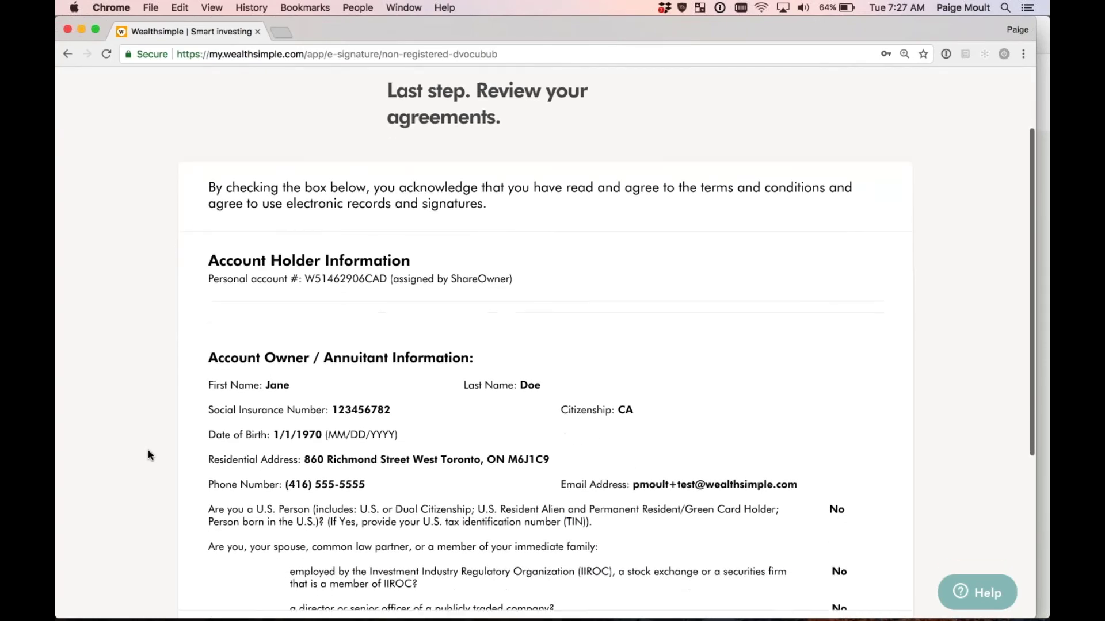
scroll(149, 454, "down", 1)
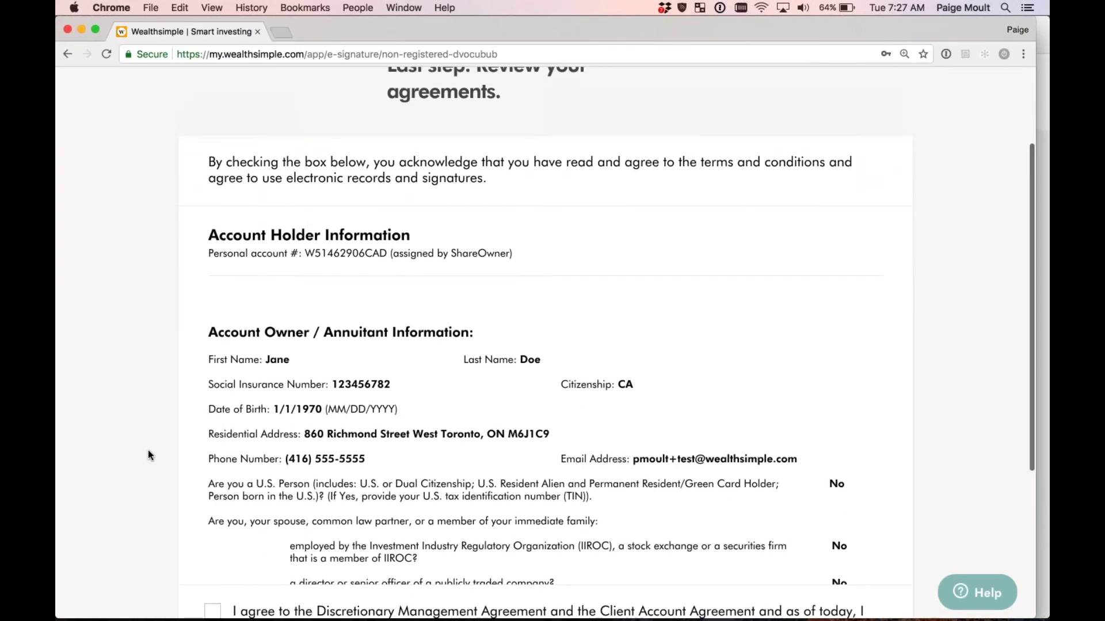
scroll(147, 450, "down", 1)
scroll(517, 374, "down", 1)
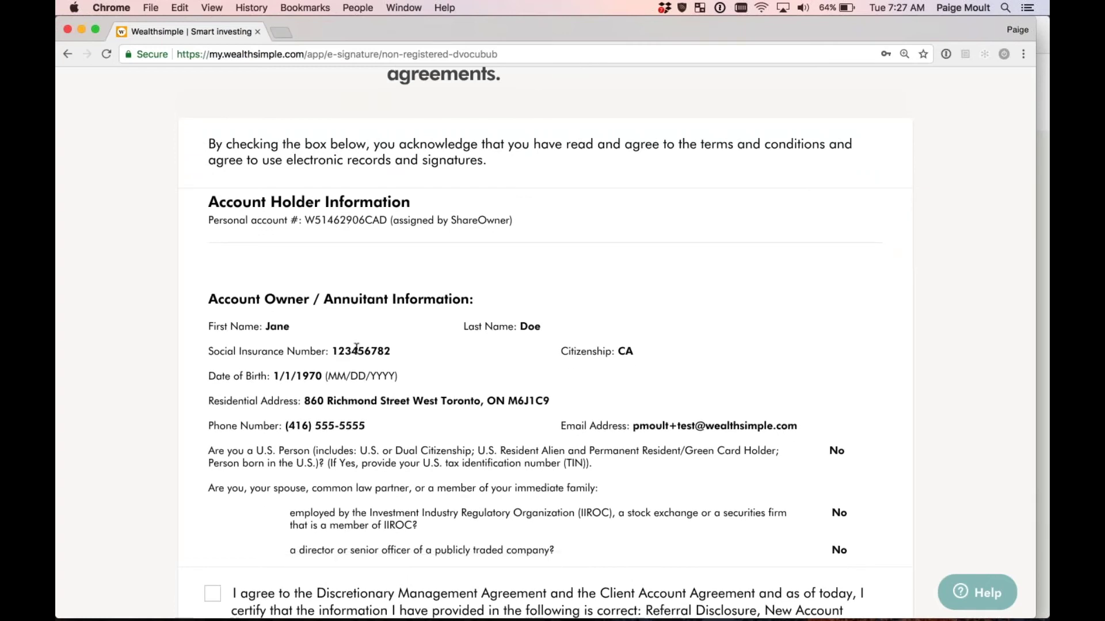
scroll(545, 378, "down", 4)
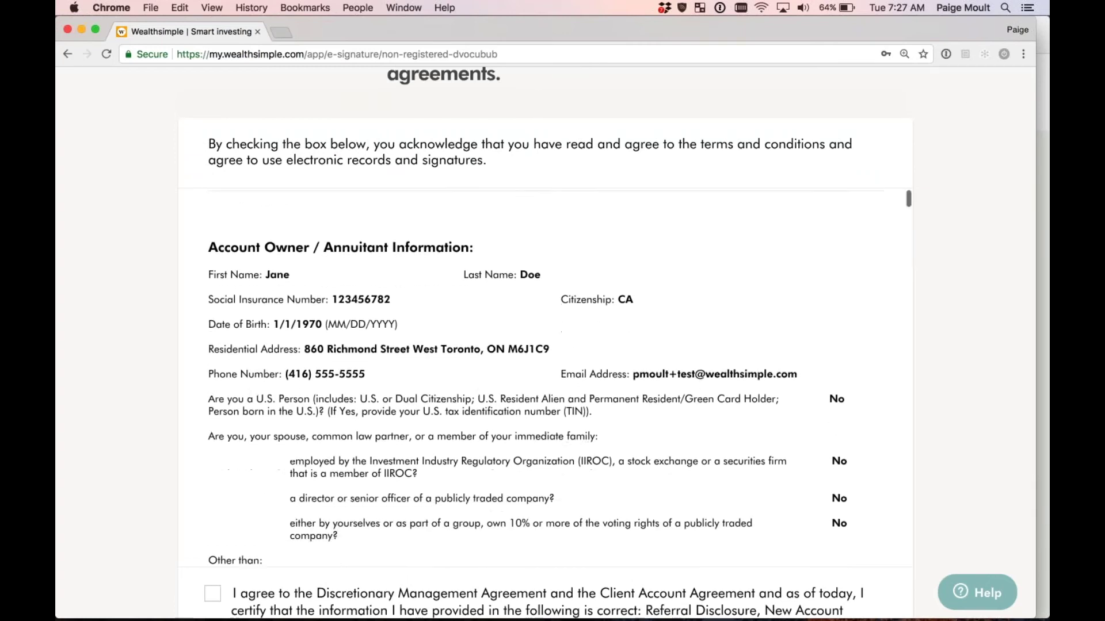
scroll(546, 378, "down", 6)
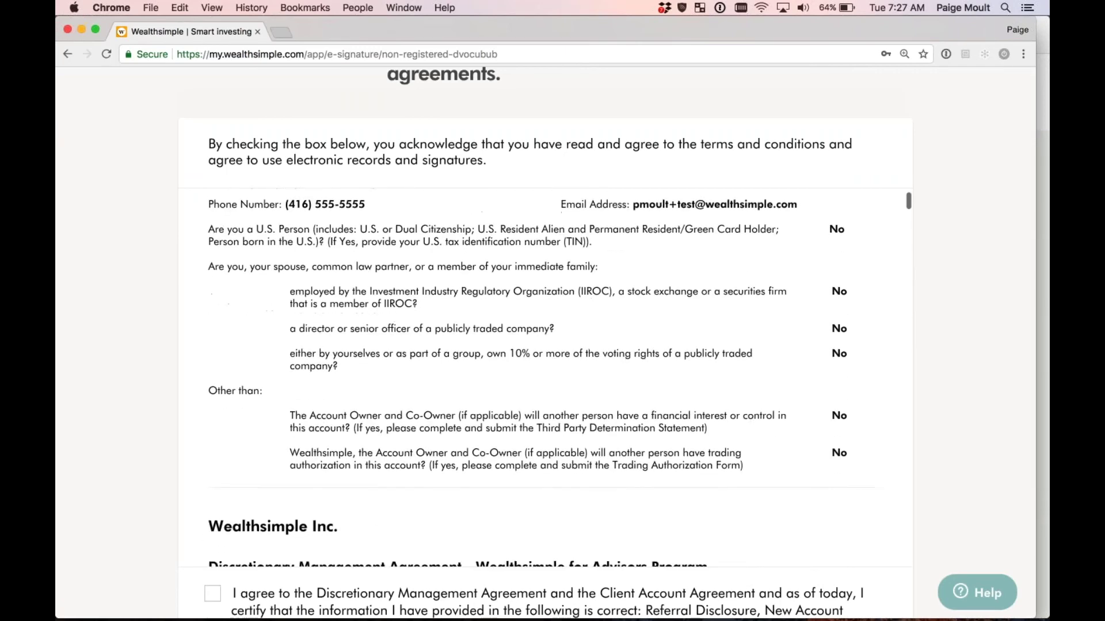
scroll(545, 378, "up", 5)
scroll(545, 378, "up", 3)
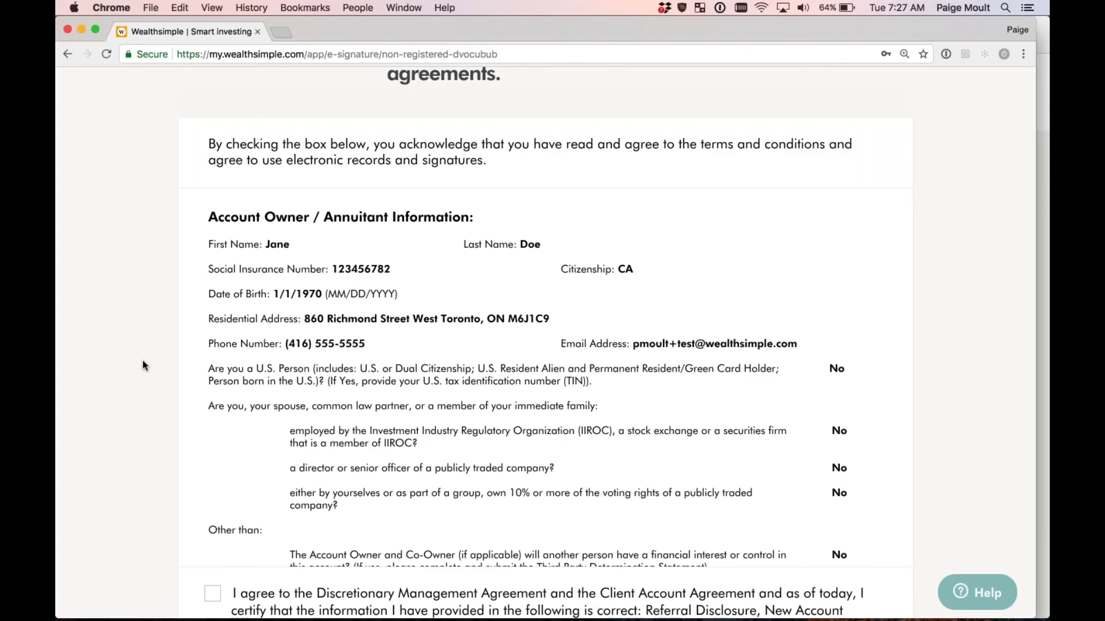
scroll(146, 366, "down", 2)
scroll(581, 426, "down", 15)
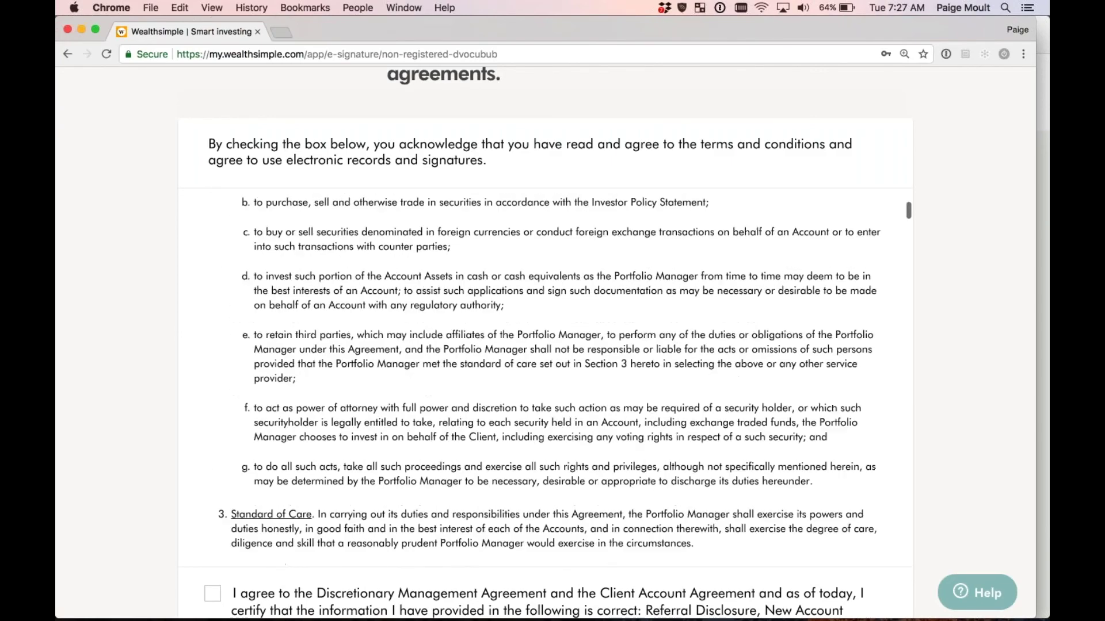
scroll(581, 426, "down", 12)
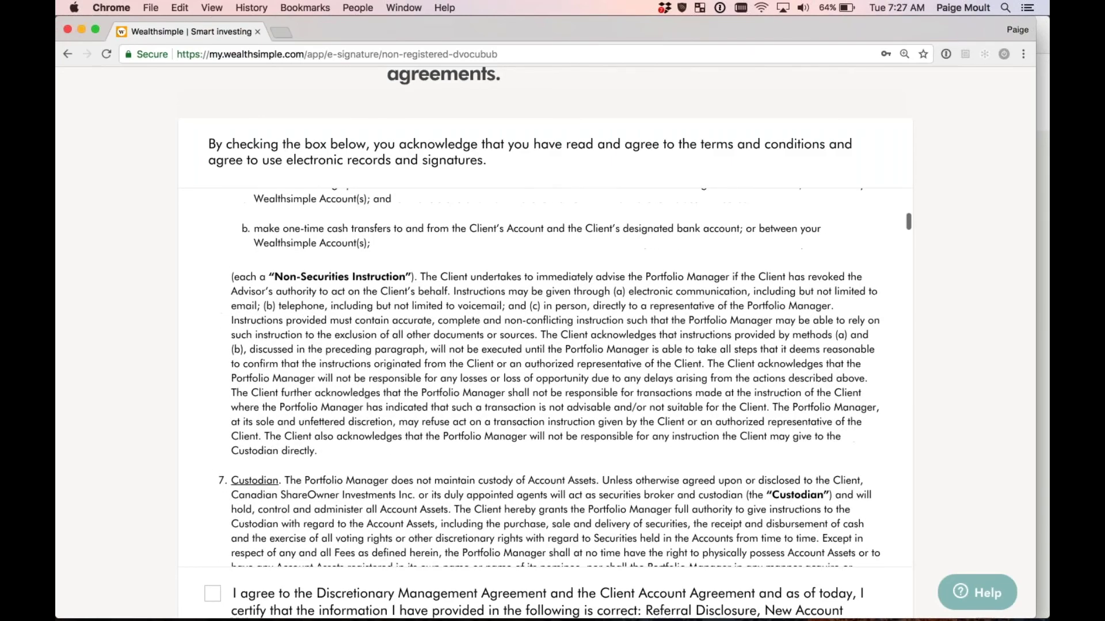
scroll(545, 376, "up", 20)
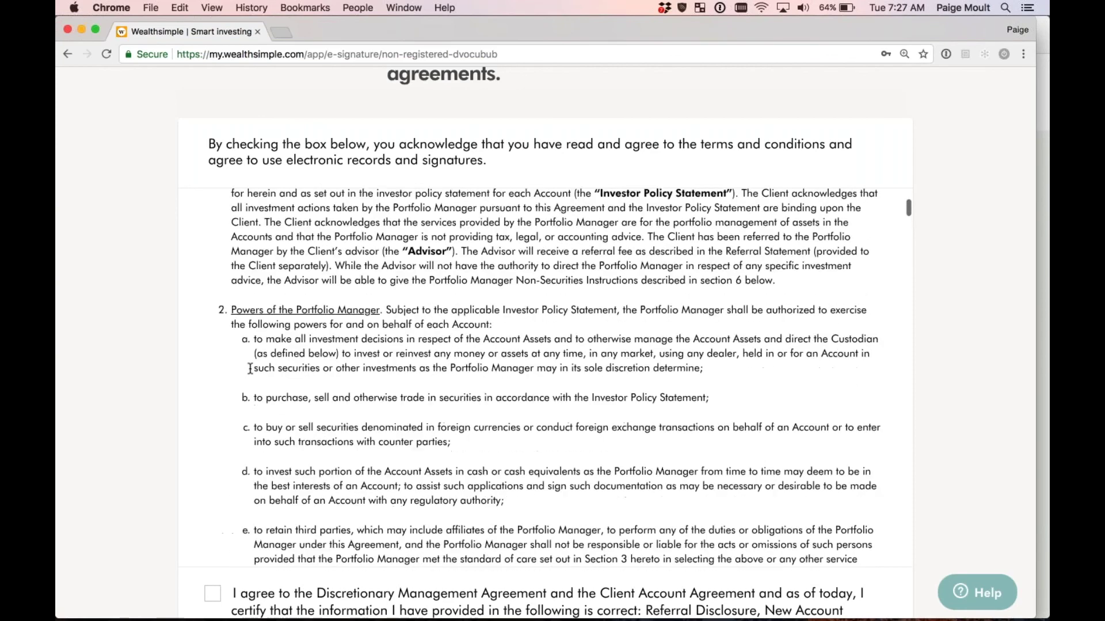
scroll(123, 340, "down", 5)
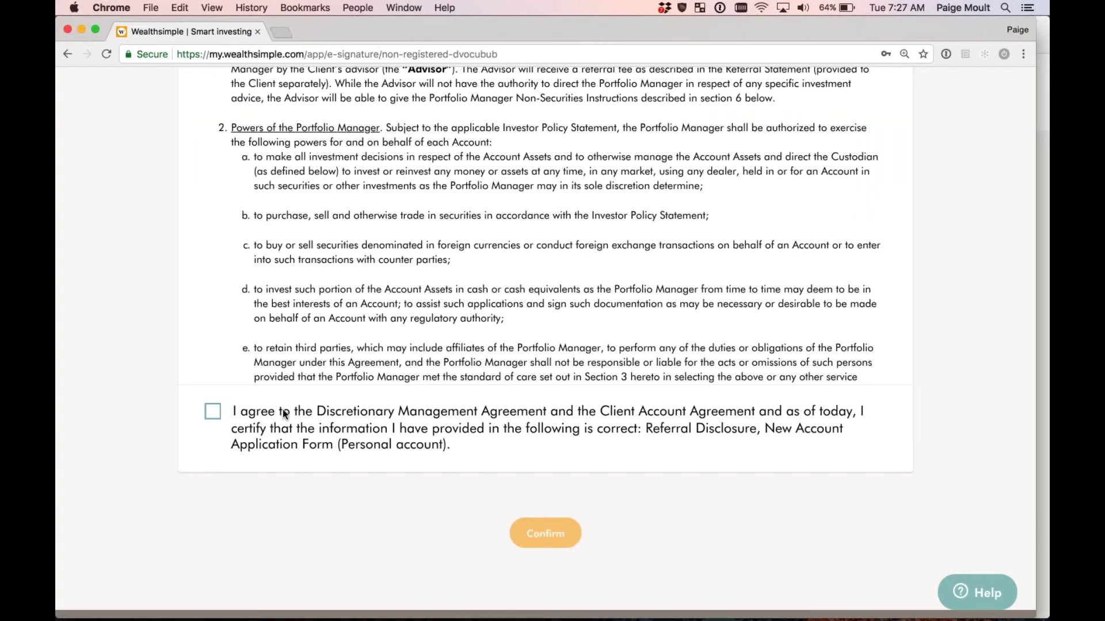
- Tick 'I agree' on the Personal account agreements and submit them
left_click(213, 414)
scroll(213, 415, "down", 2)
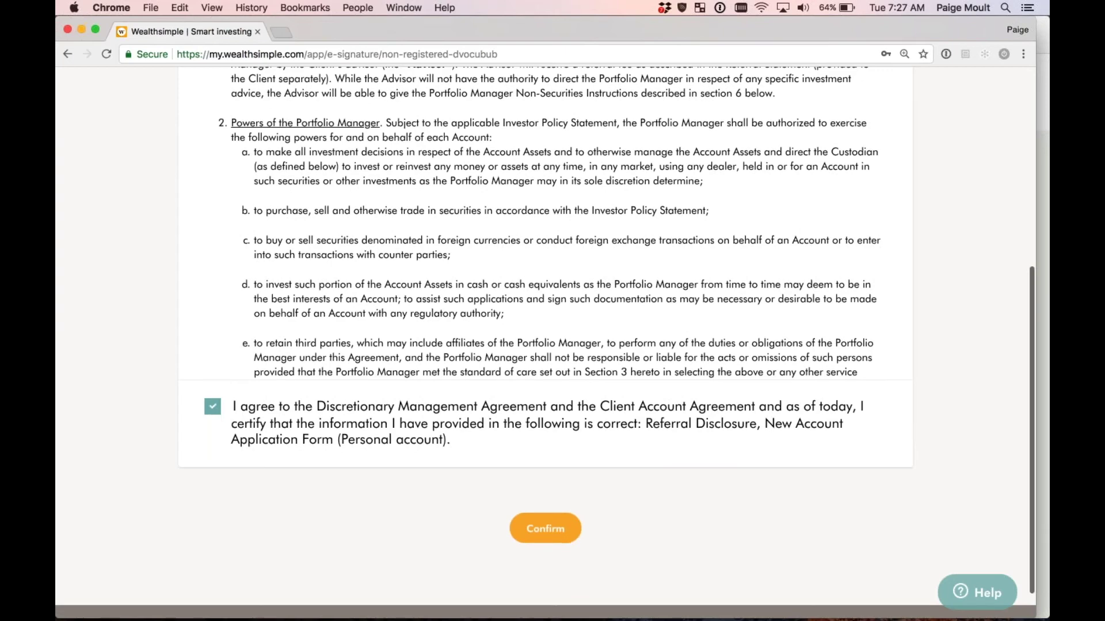
left_click(192, 391)
left_click(192, 392)
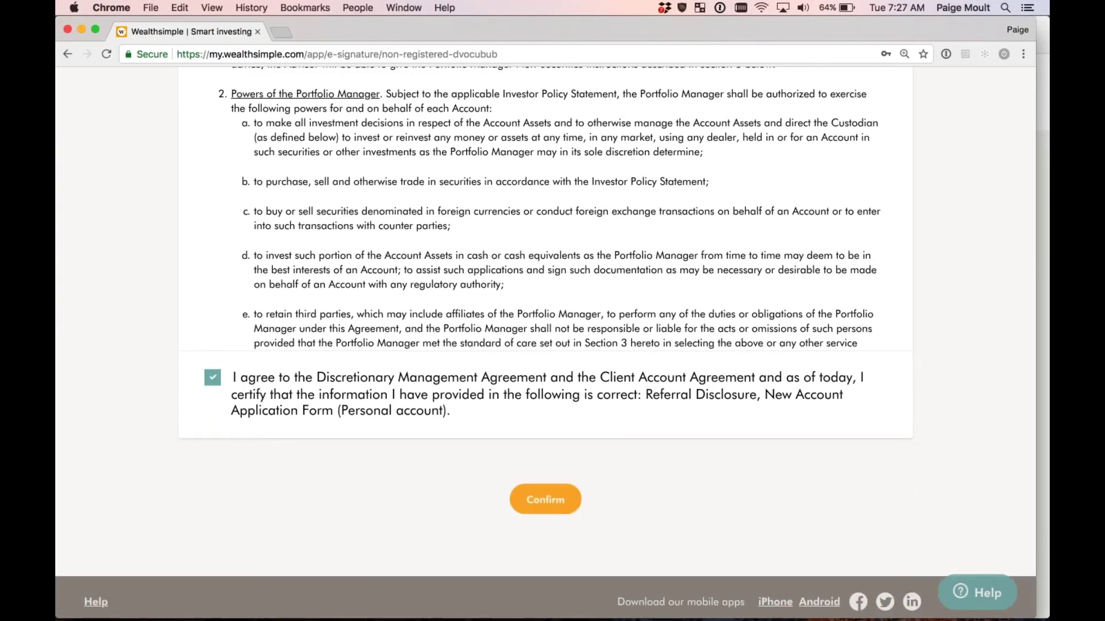
scroll(345, 449, "down", 1)
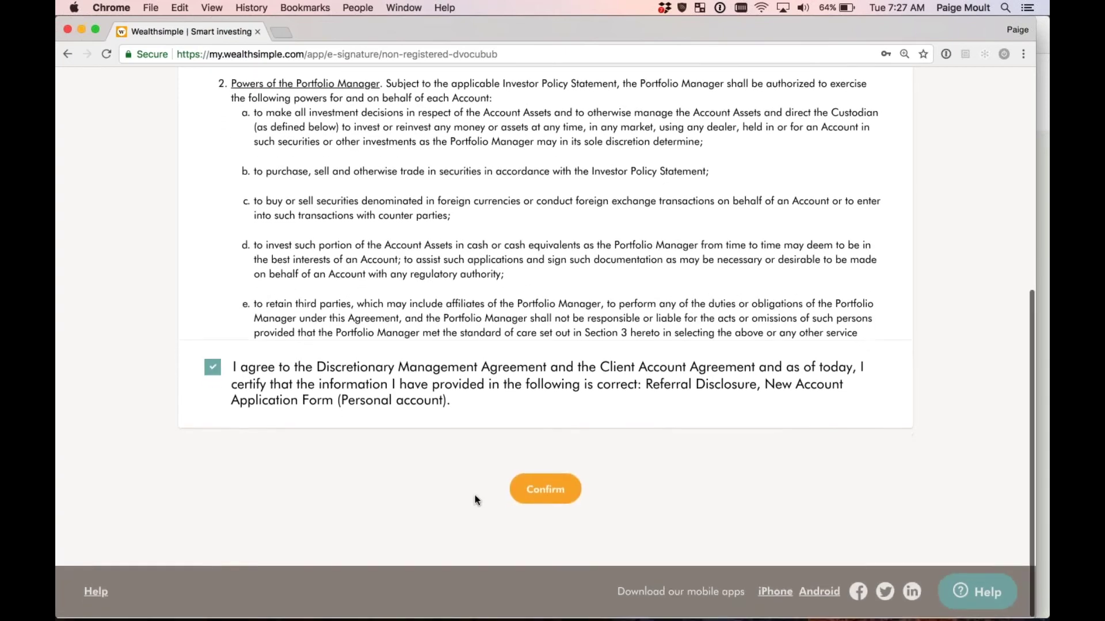
left_click(531, 499)
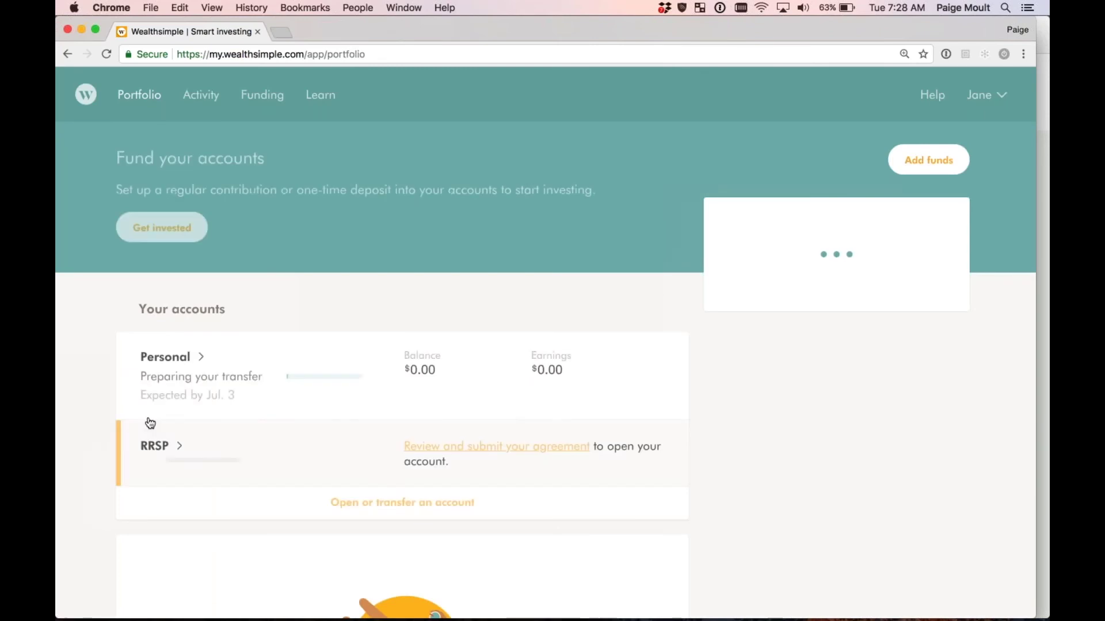
- Scroll to bring the RRSP account and its pending Fidelity Clearing transfer into view
scroll(86, 393, "down", 1)
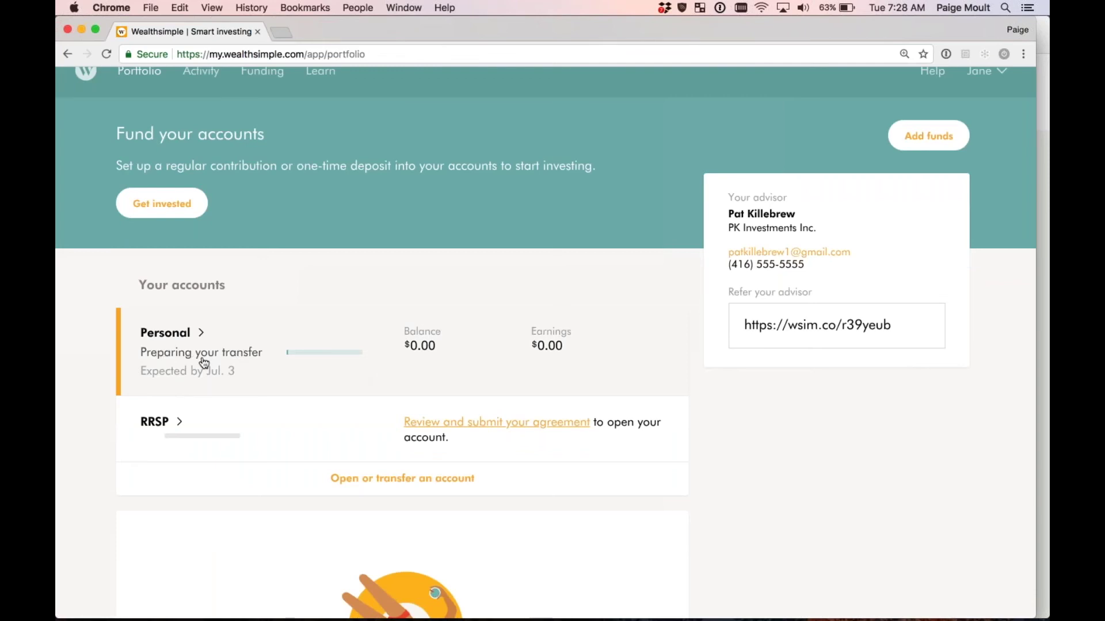
scroll(81, 348, "down", 2)
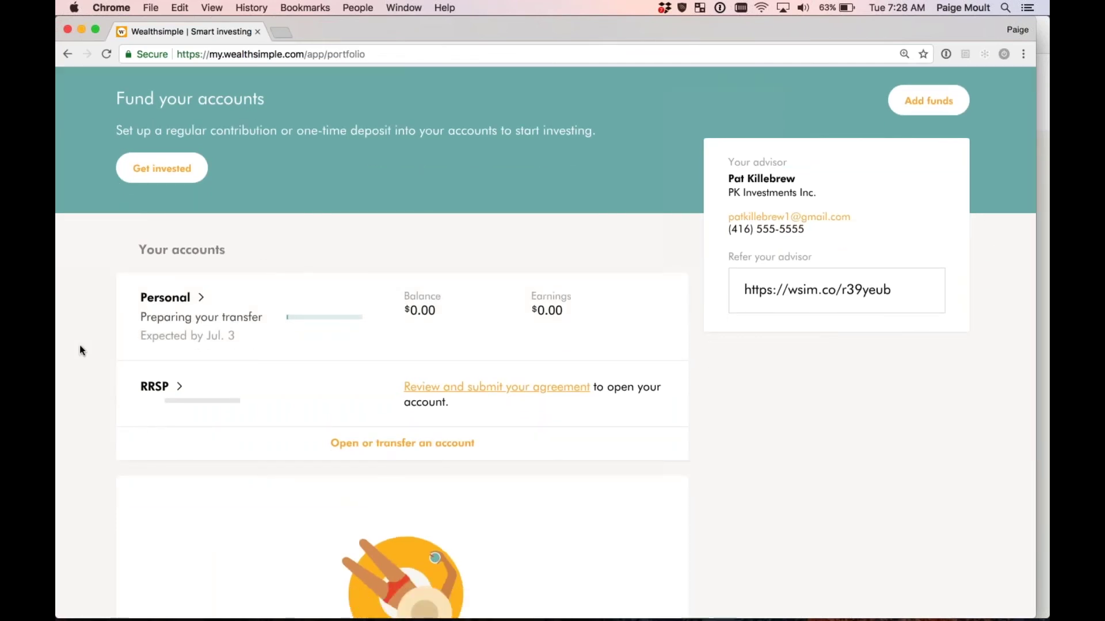
scroll(80, 346, "down", 1)
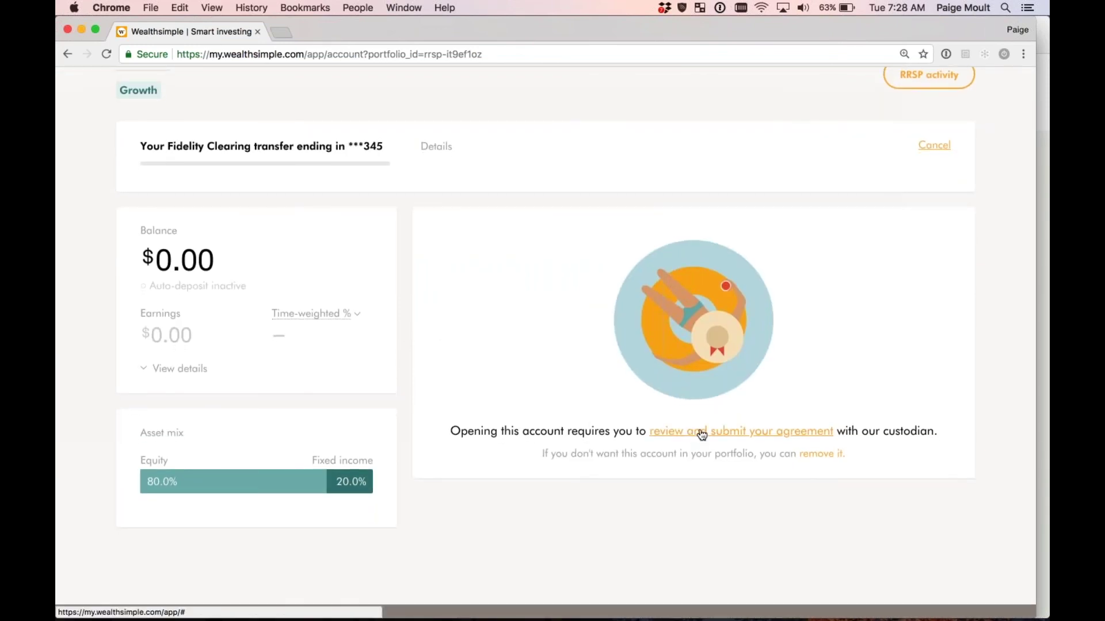
- Confirm the RRSP account's Fidelity Clearing transfer details
left_click(723, 435)
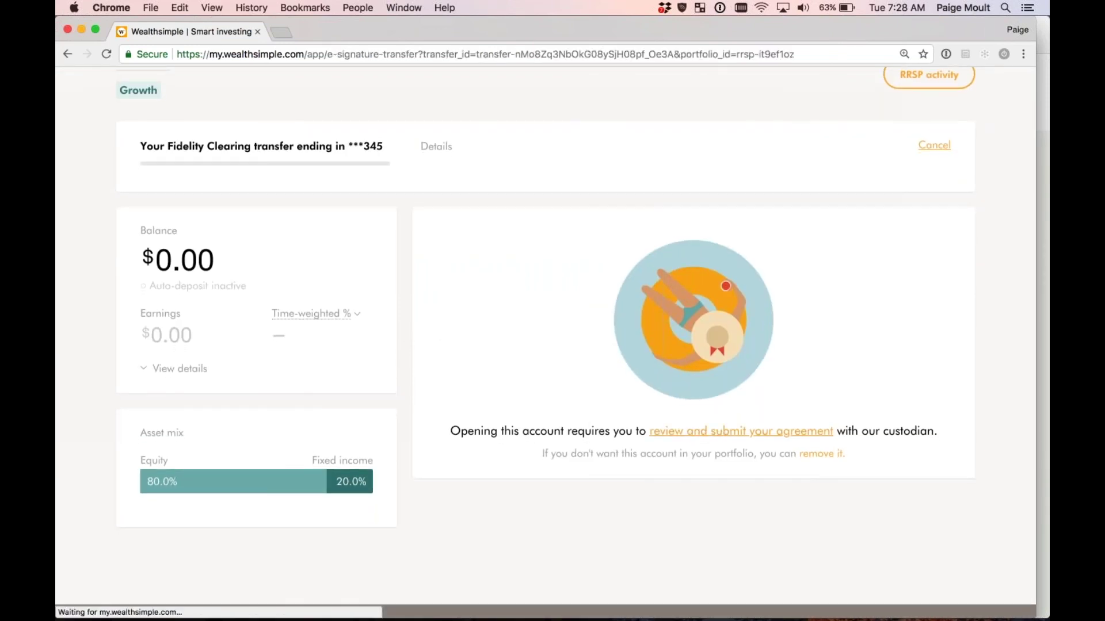
scroll(257, 365, "down", 3)
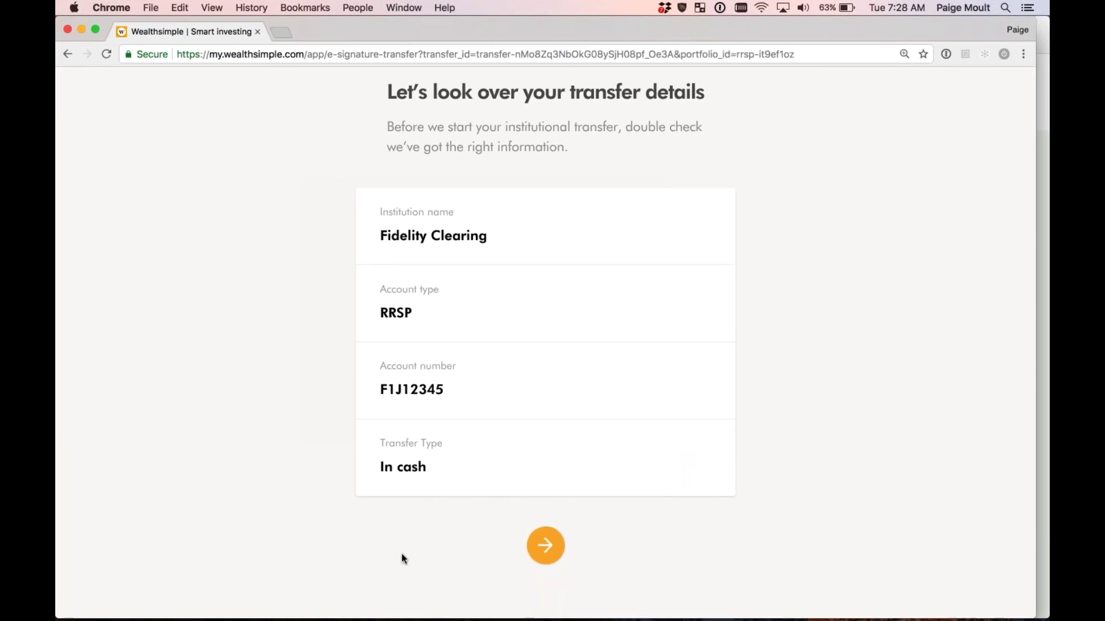
left_click(554, 557)
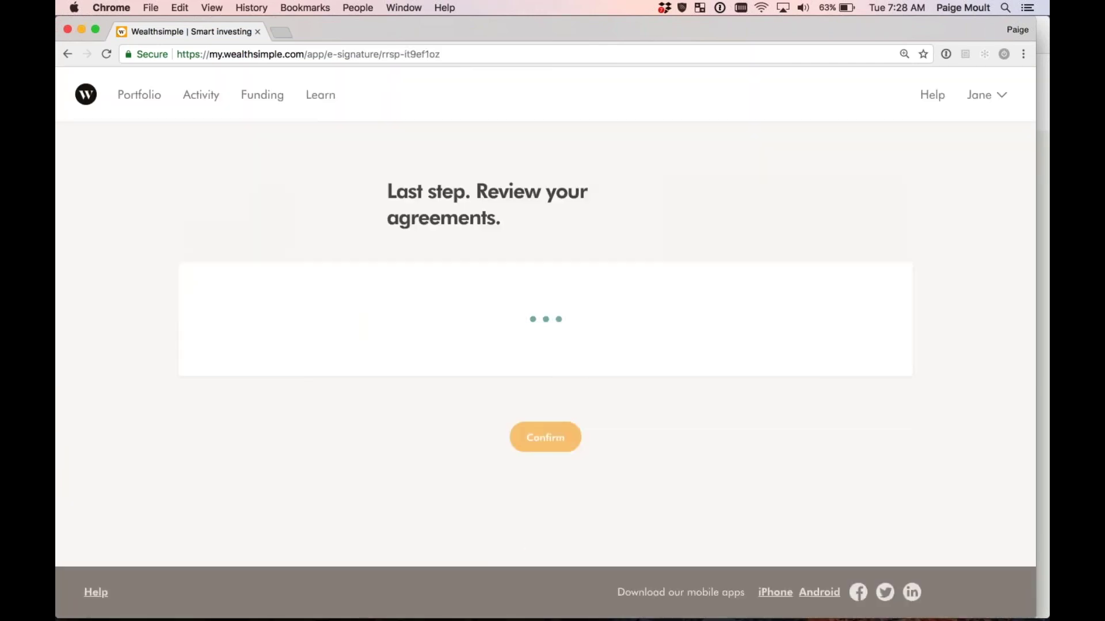
- Tick 'I agree' on the RRSP account agreements and submit them
scroll(140, 429, "down", 5)
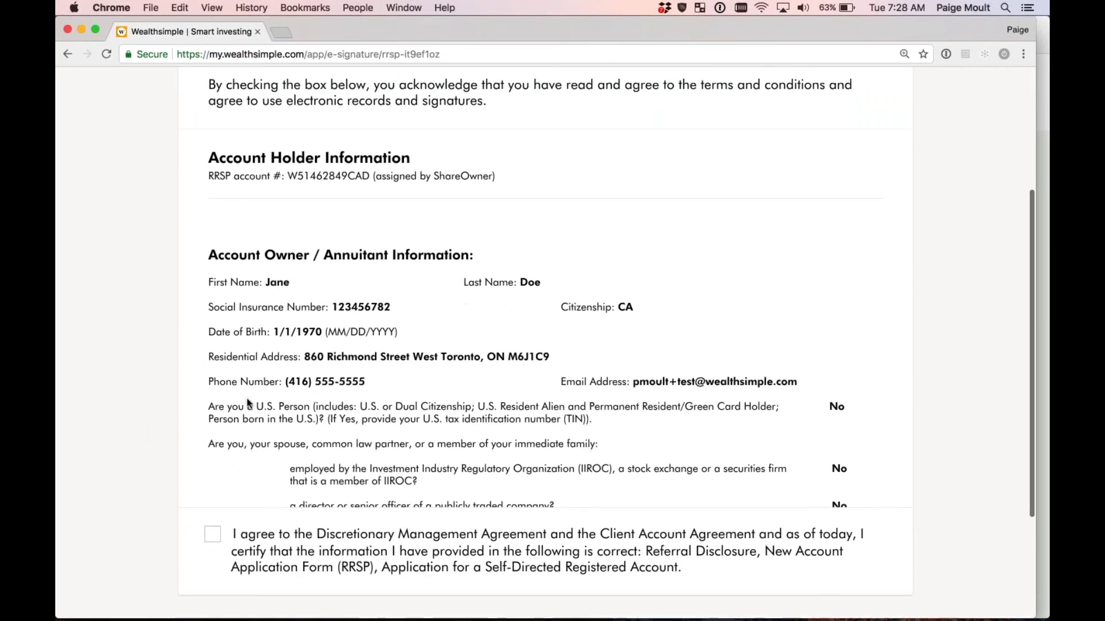
scroll(546, 317, "down", 5)
scroll(545, 316, "down", 4)
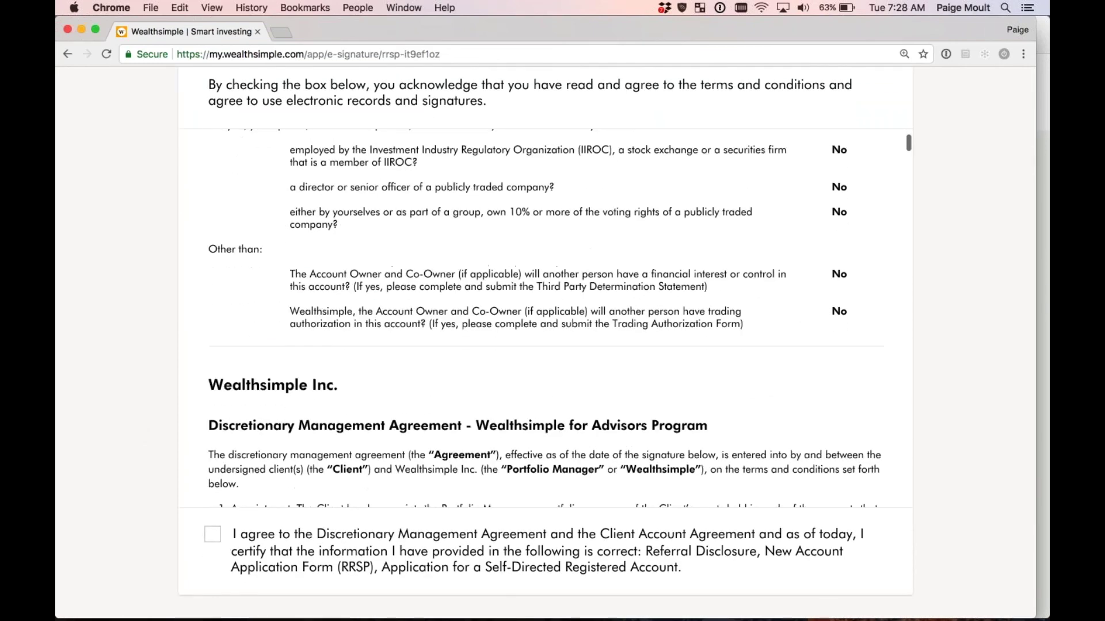
scroll(545, 316, "up", 5)
scroll(123, 429, "down", 3)
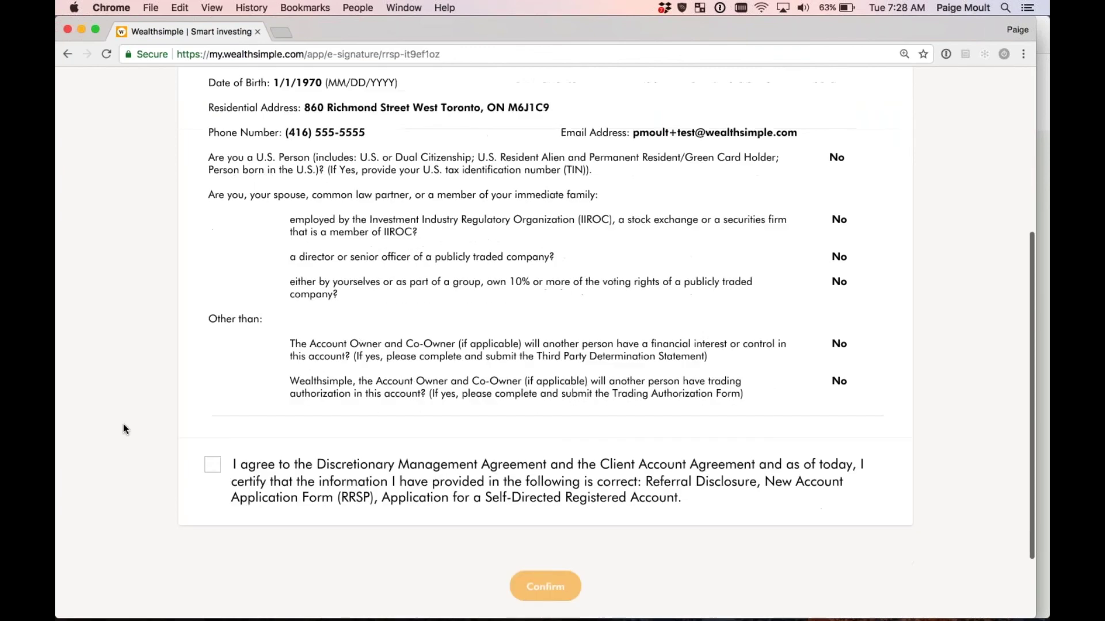
left_click(213, 402)
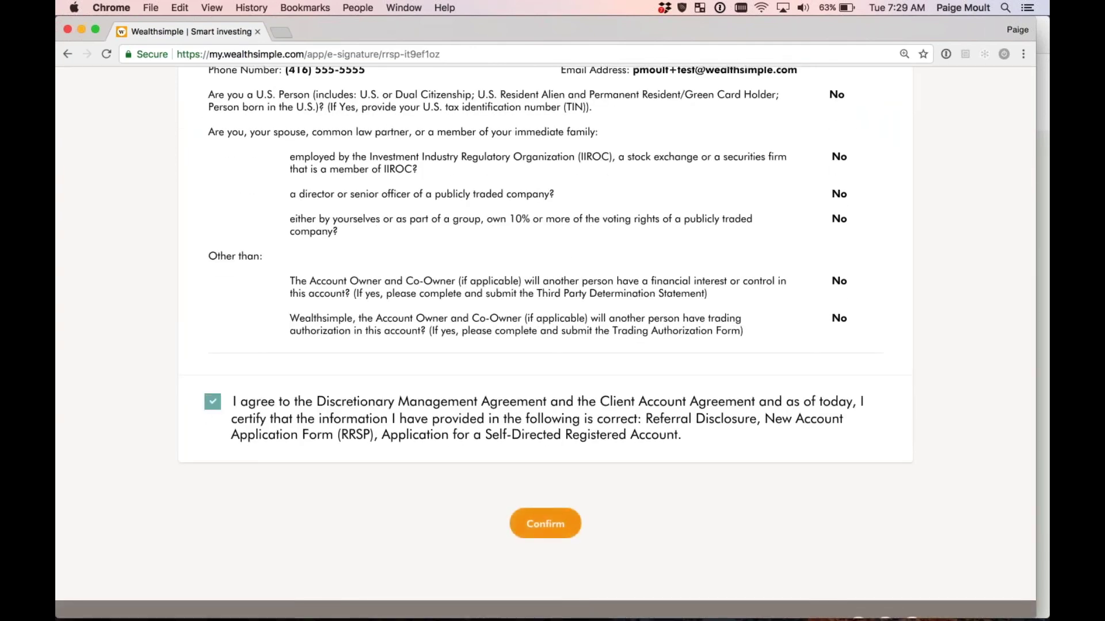
left_click(545, 524)
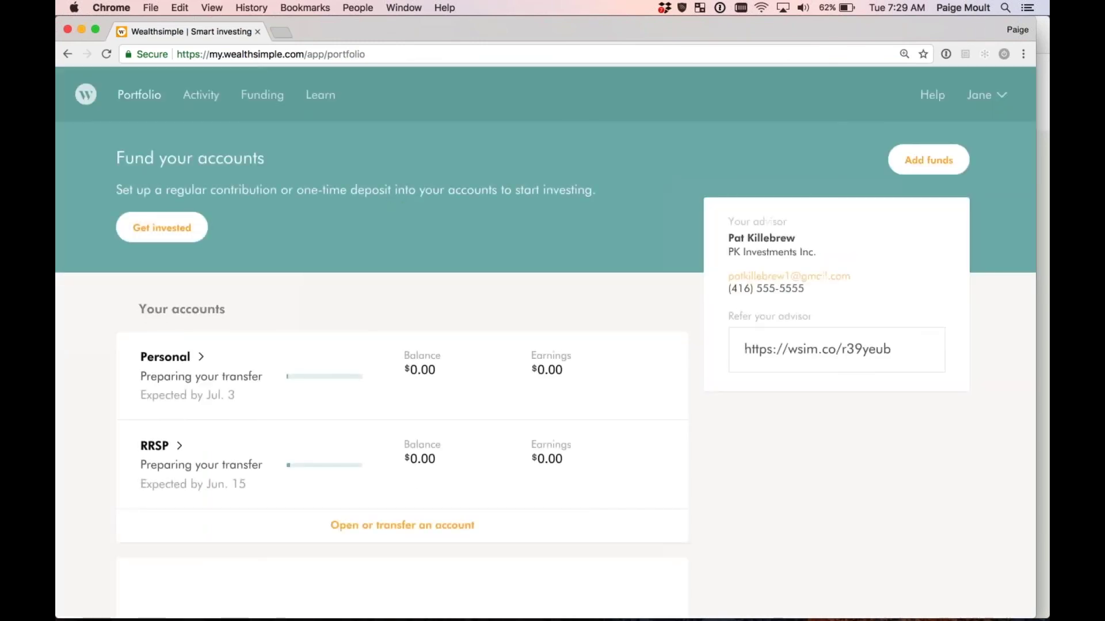
- Scroll the portfolio to verify Personal (Jul. 3) and RRSP (Jun. 15) show 'Preparing your transfer'
scroll(83, 381, "down", 3)
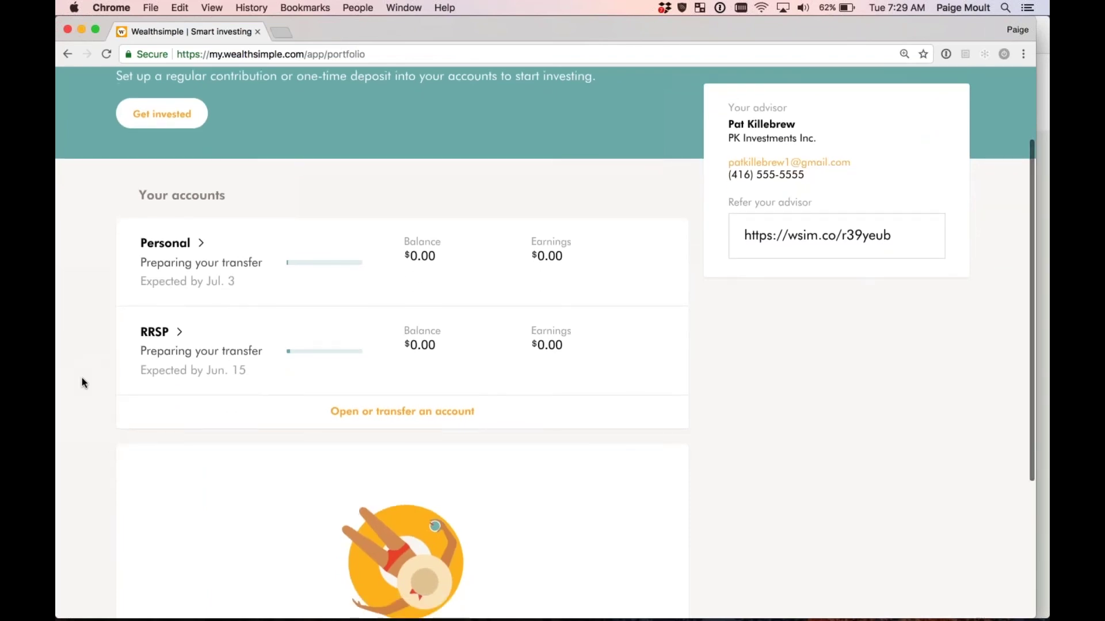
scroll(81, 378, "up", 2)
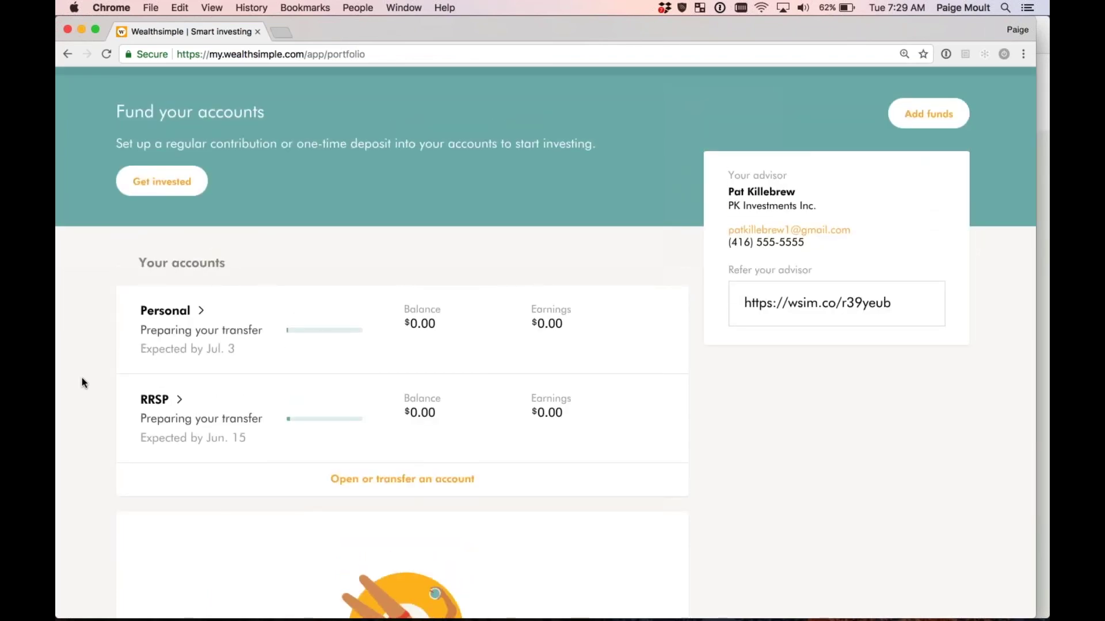
scroll(82, 378, "up", 2)
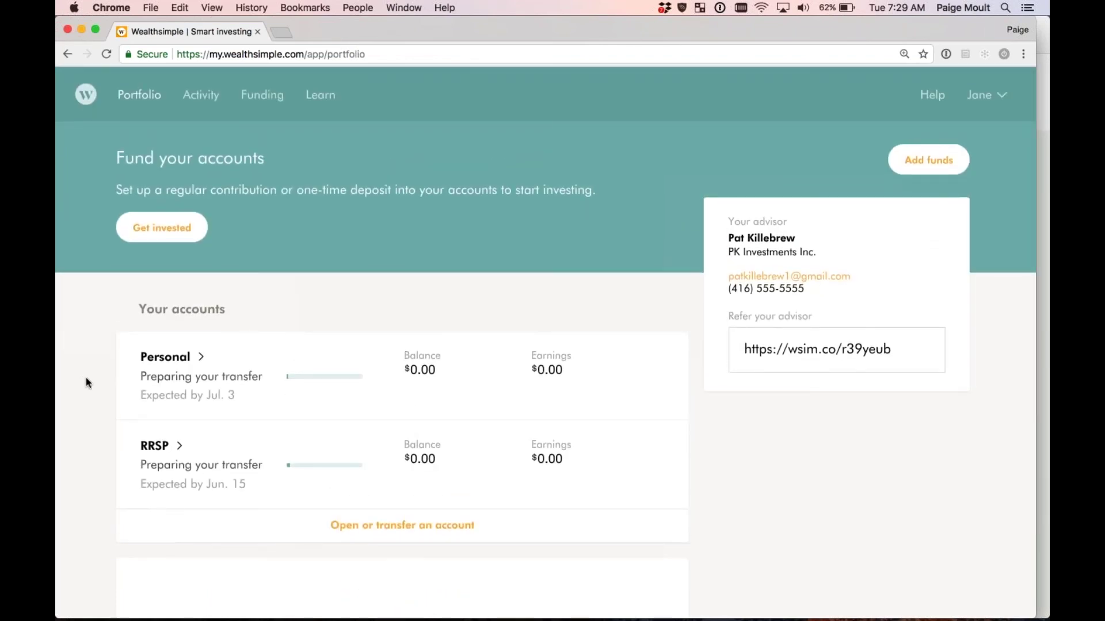
scroll(85, 382, "down", 1)
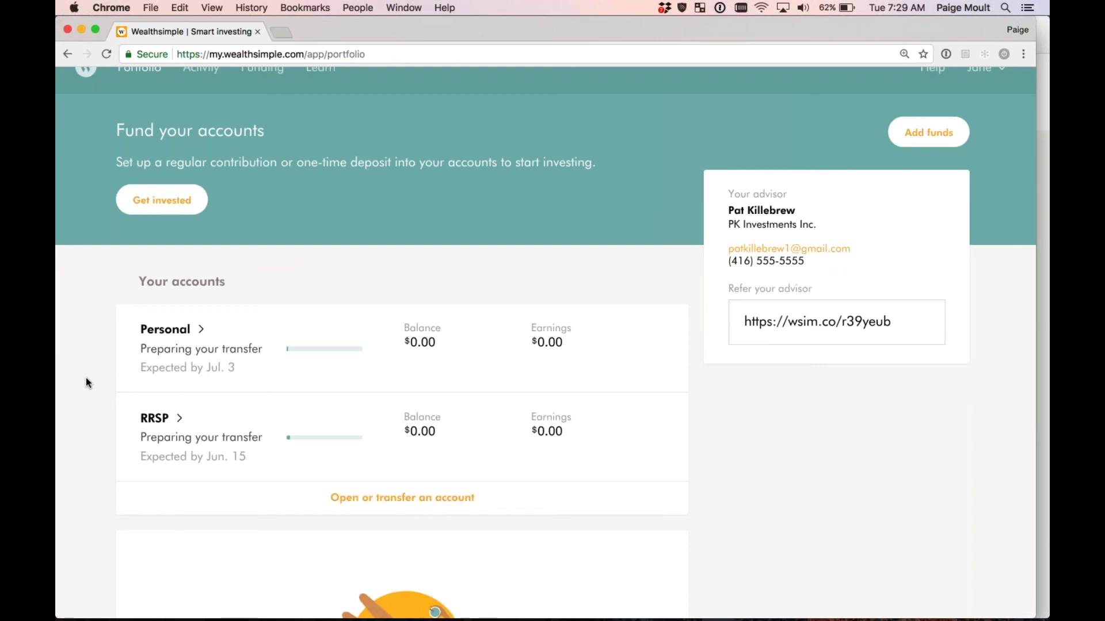
scroll(86, 380, "down", 2)
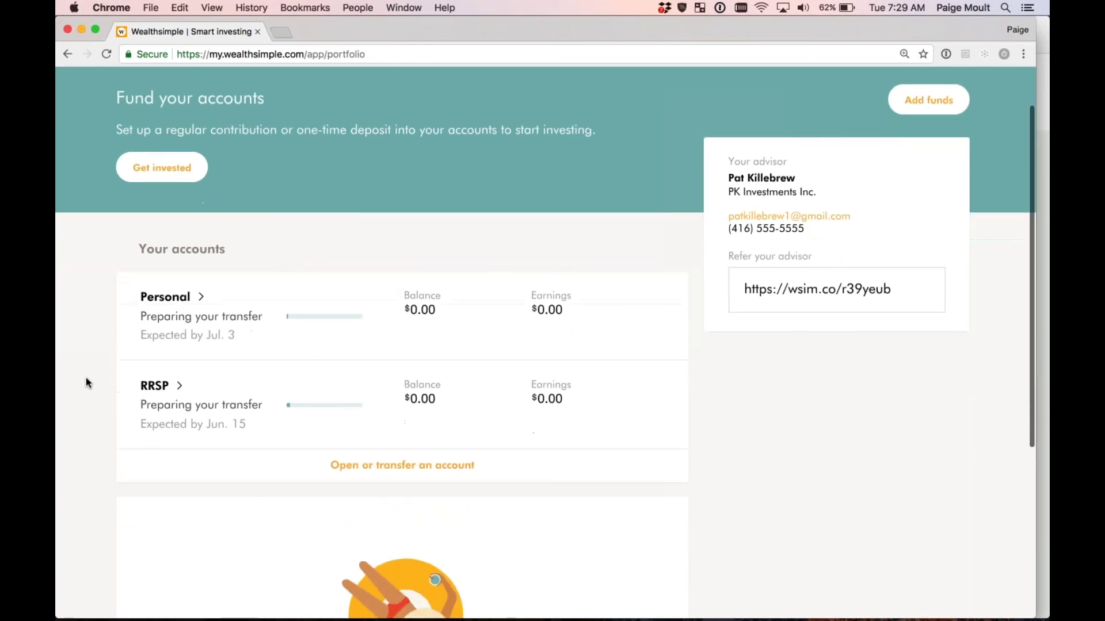
scroll(85, 382, "up", 3)
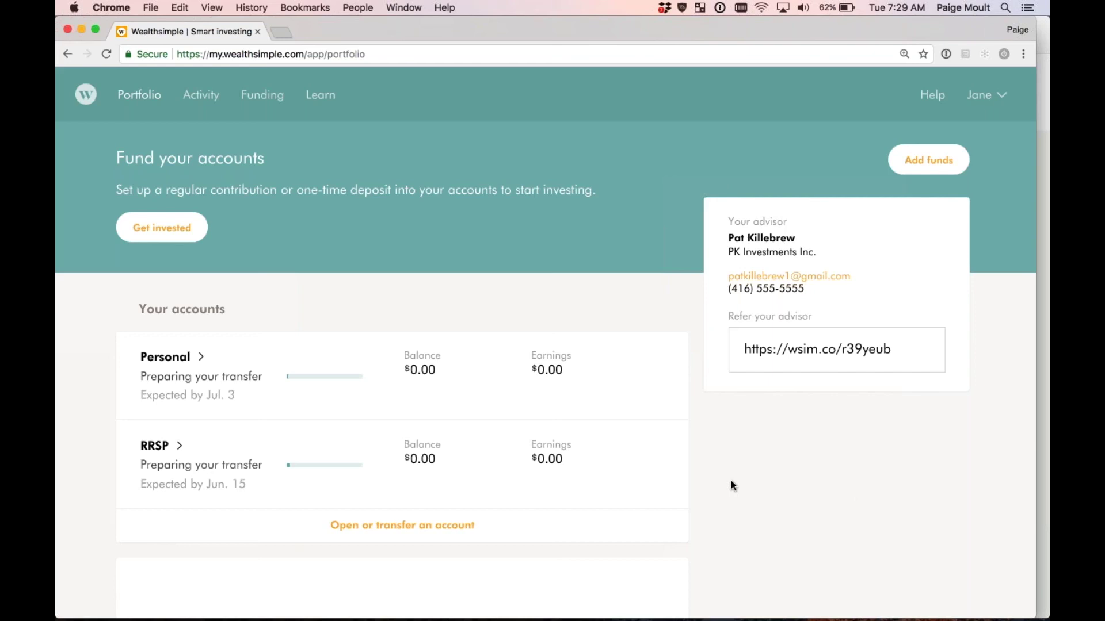
mouse_move(861, 618)
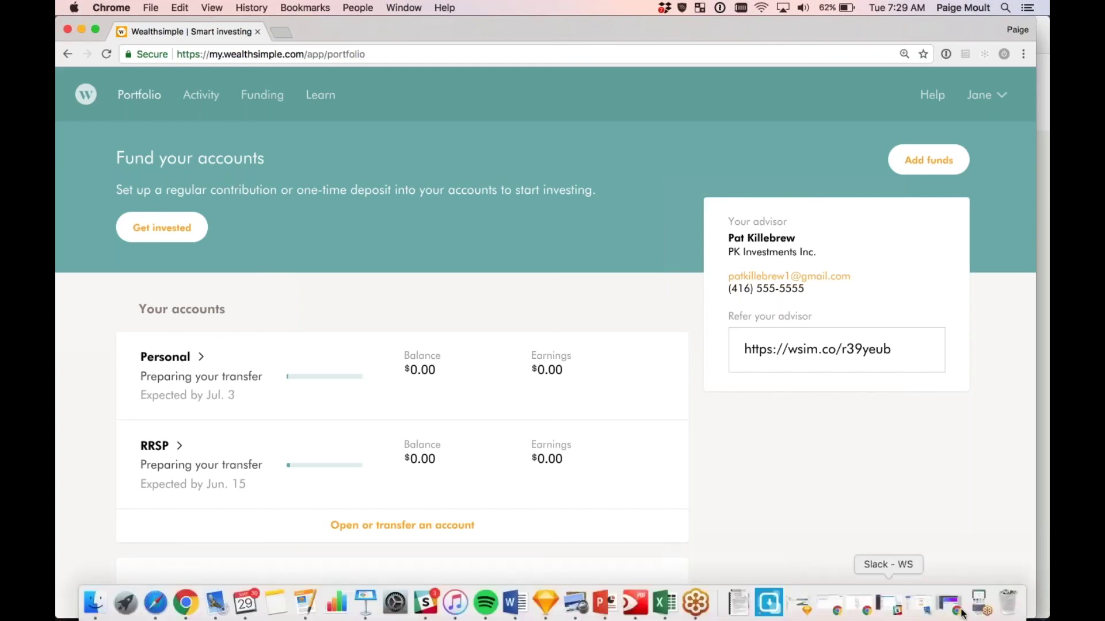